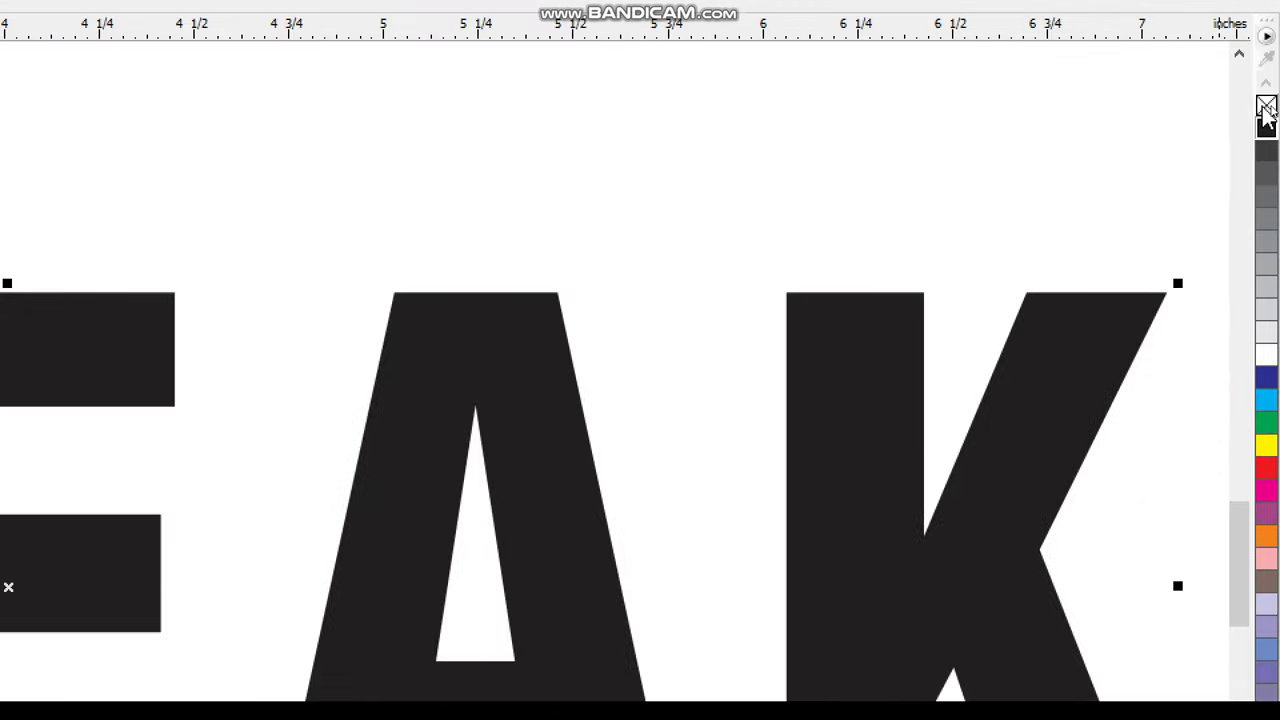
Remove the fill from the BREAK text and give it a black outline
{"action": "left_click", "coordinate": [1272, 107]}
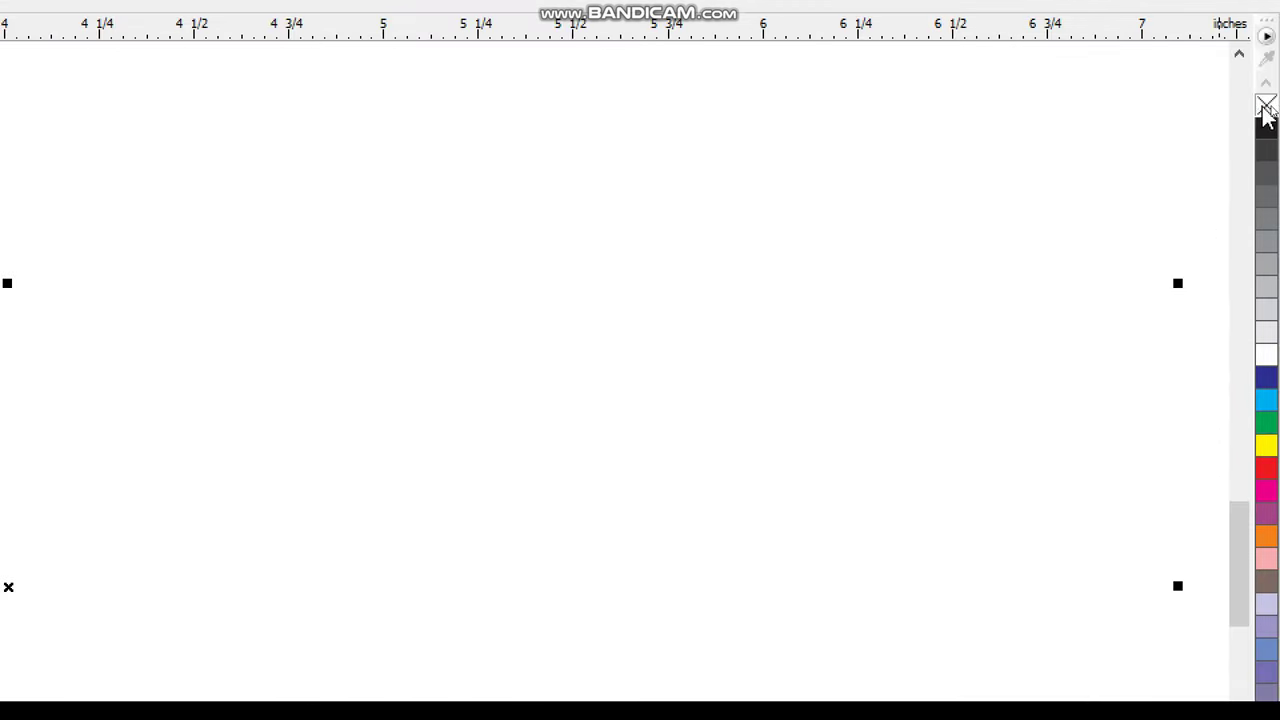
{"action": "right_click", "coordinate": [1268, 132]}
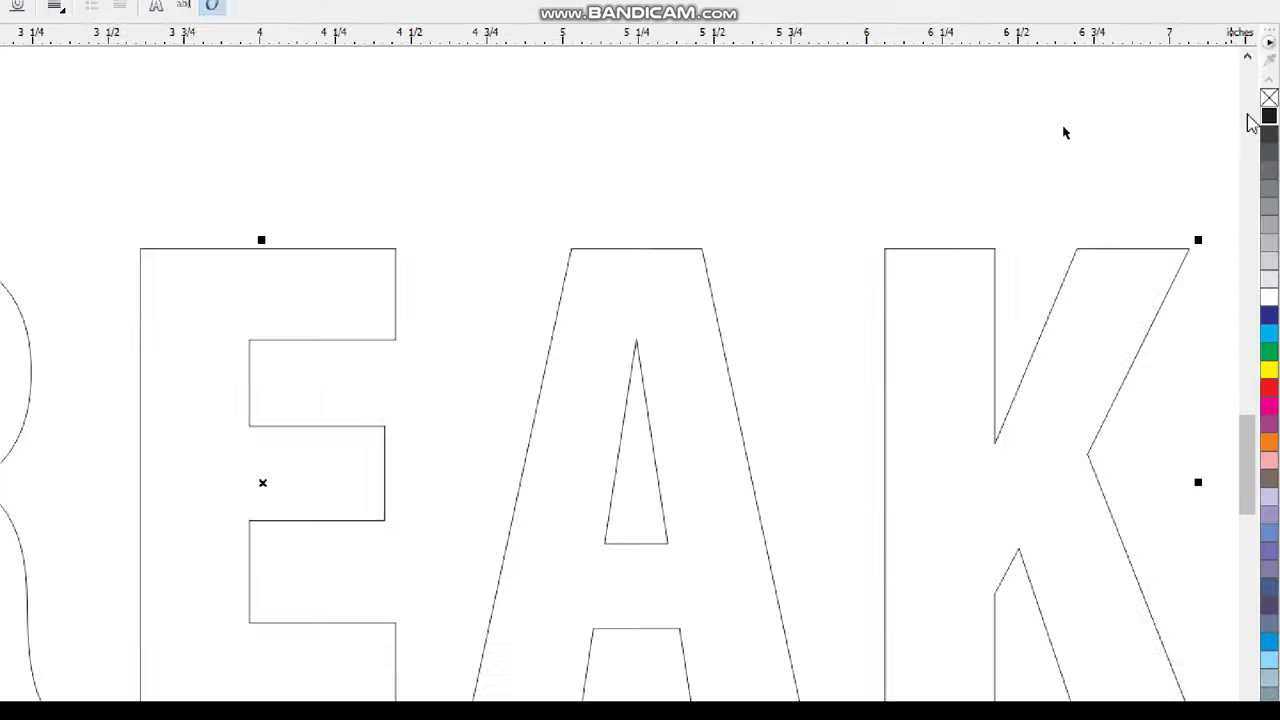
{"action": "left_click", "coordinate": [950, 137]}
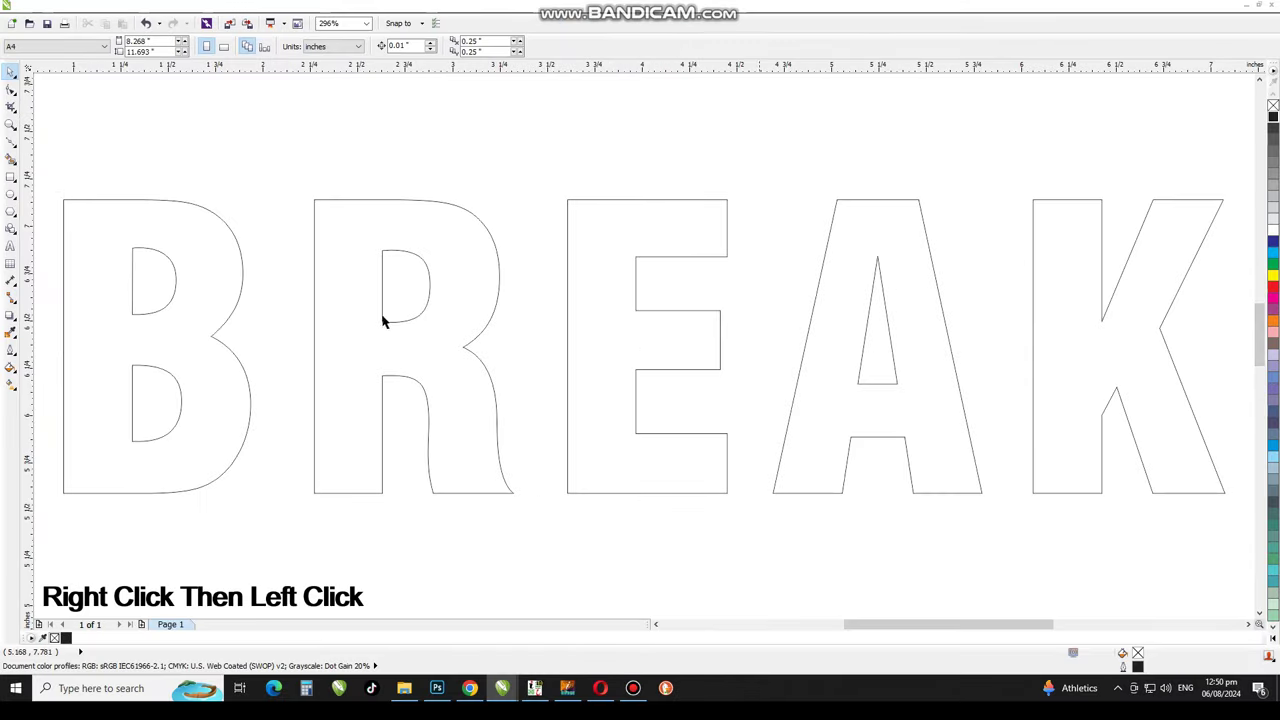
Draw a straight diagonal line from the B's lower-left corner to the K's upper-right corner
{"action": "left_click", "coordinate": [12, 145]}
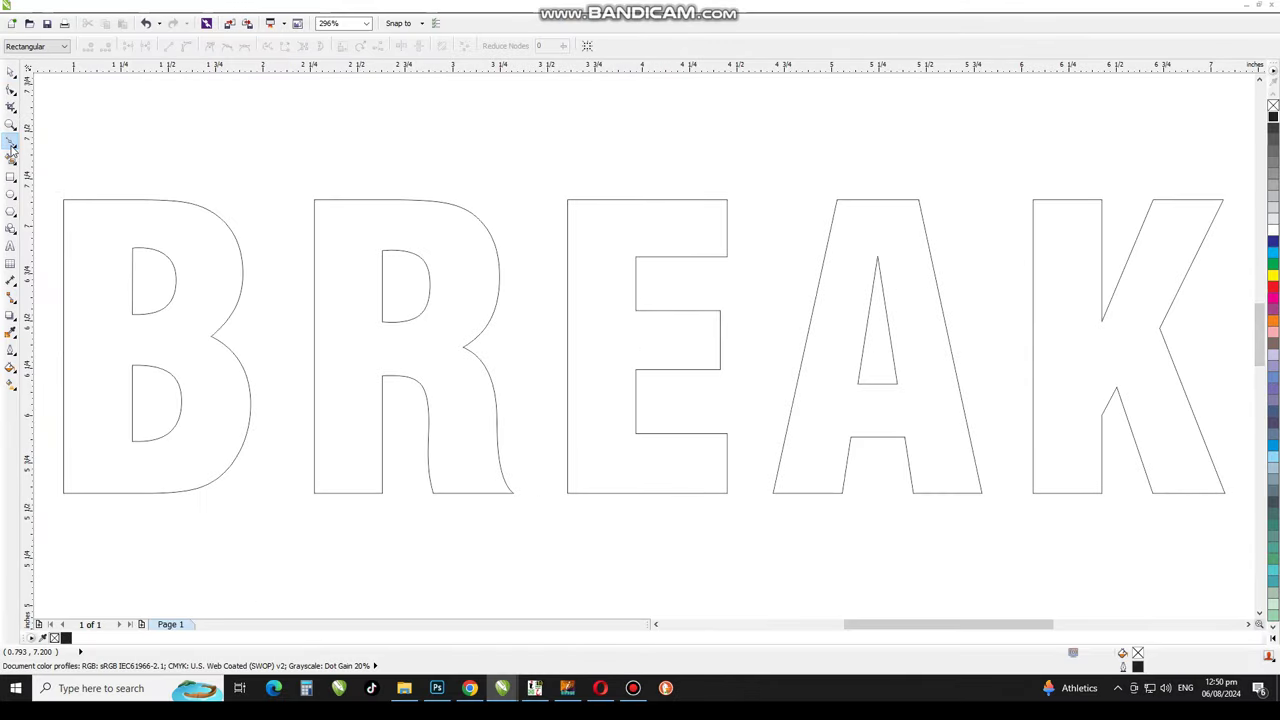
{"action": "left_click", "coordinate": [63, 493]}
{"action": "left_click", "coordinate": [1222, 200]}
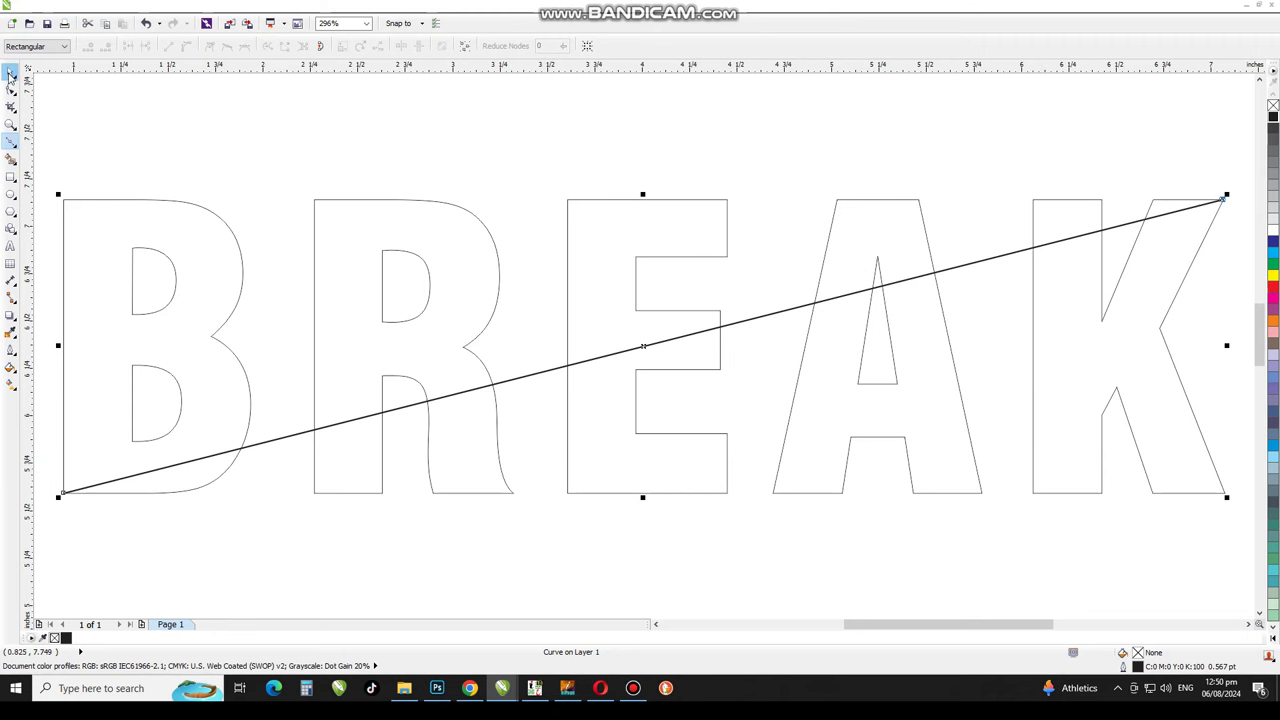
{"action": "left_click", "coordinate": [10, 73]}
{"action": "left_click", "coordinate": [139, 116]}
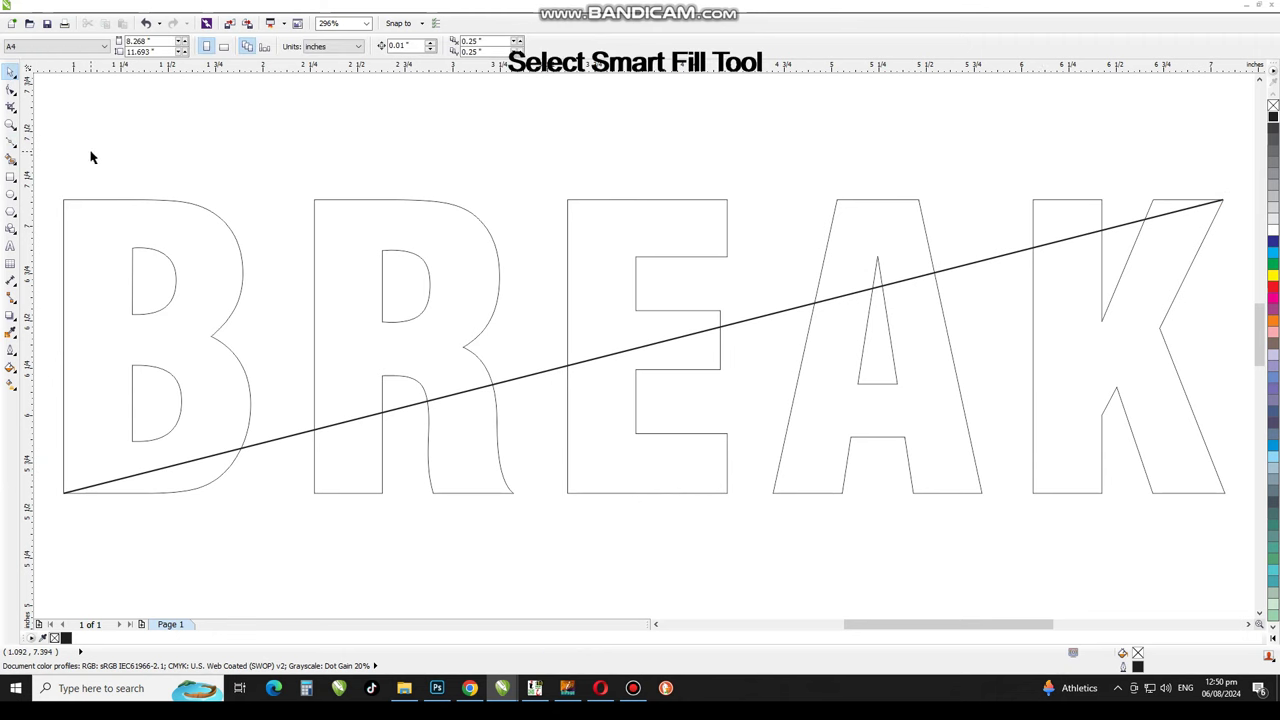
Use Smart Fill to create blue-grey pieces from the letter areas above the diagonal line, including both parts of the K
{"action": "left_click", "coordinate": [11, 158]}
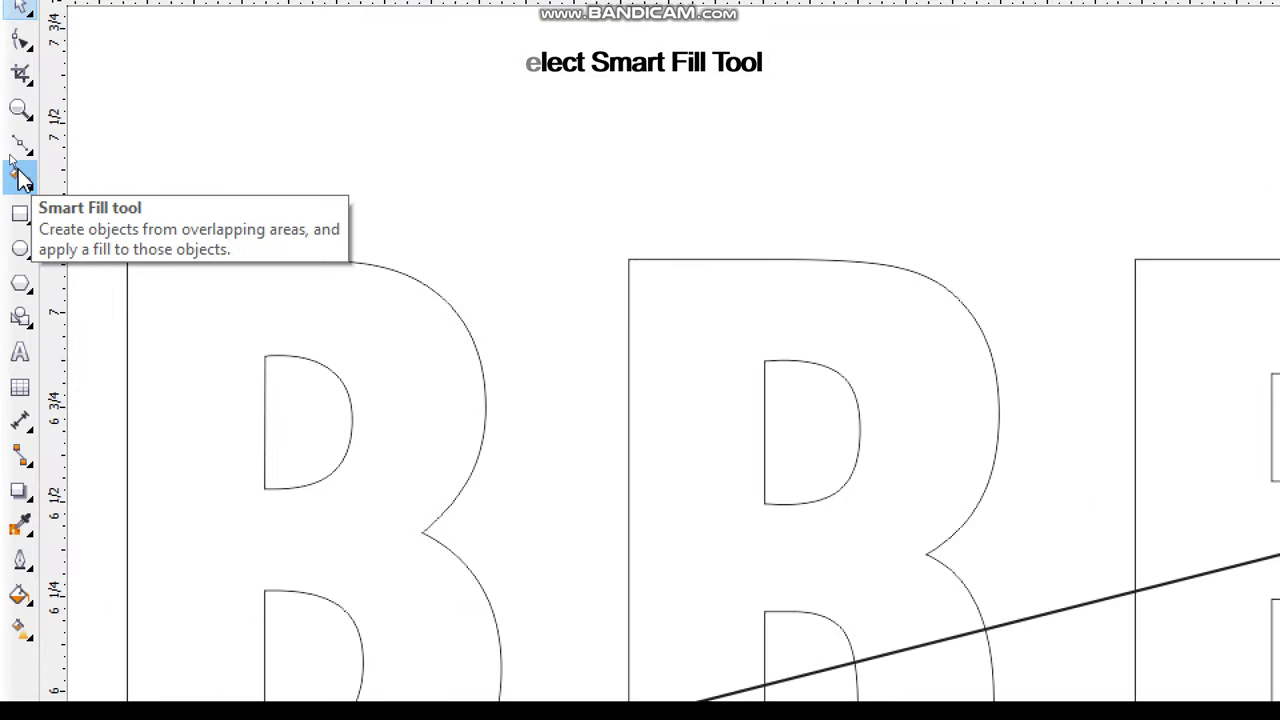
{"action": "left_click", "coordinate": [423, 376]}
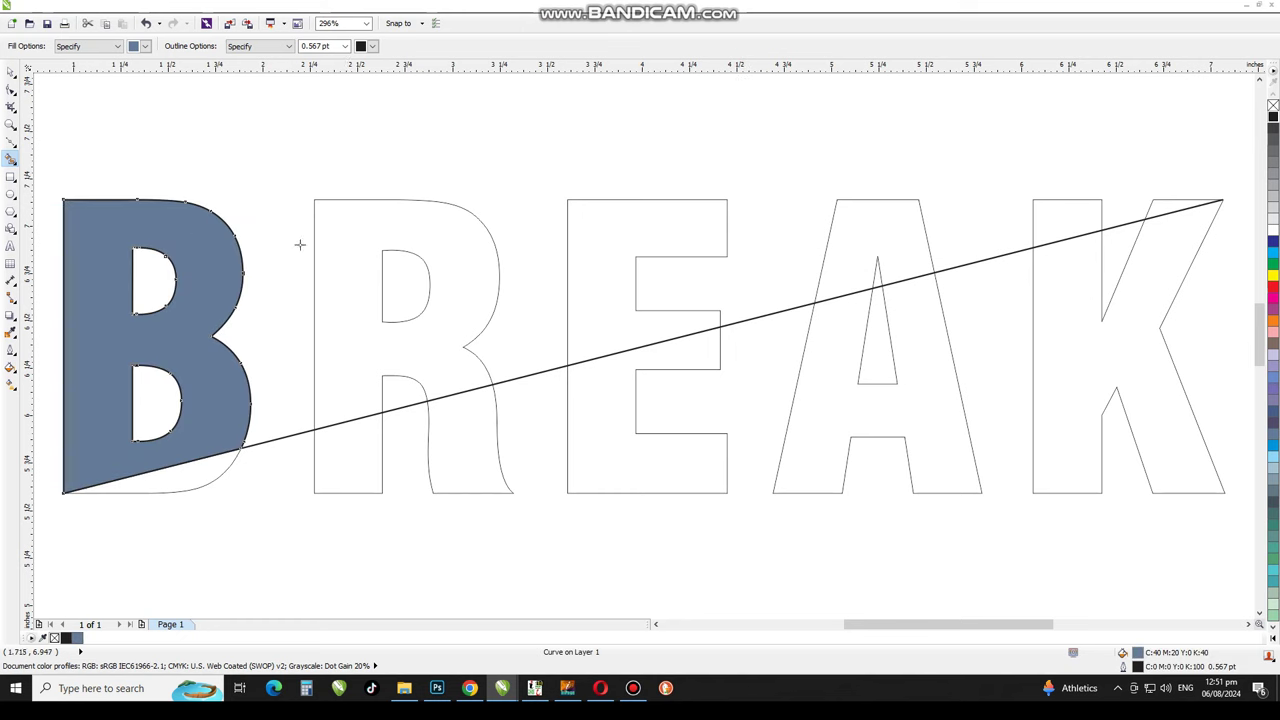
{"action": "left_click", "coordinate": [365, 232]}
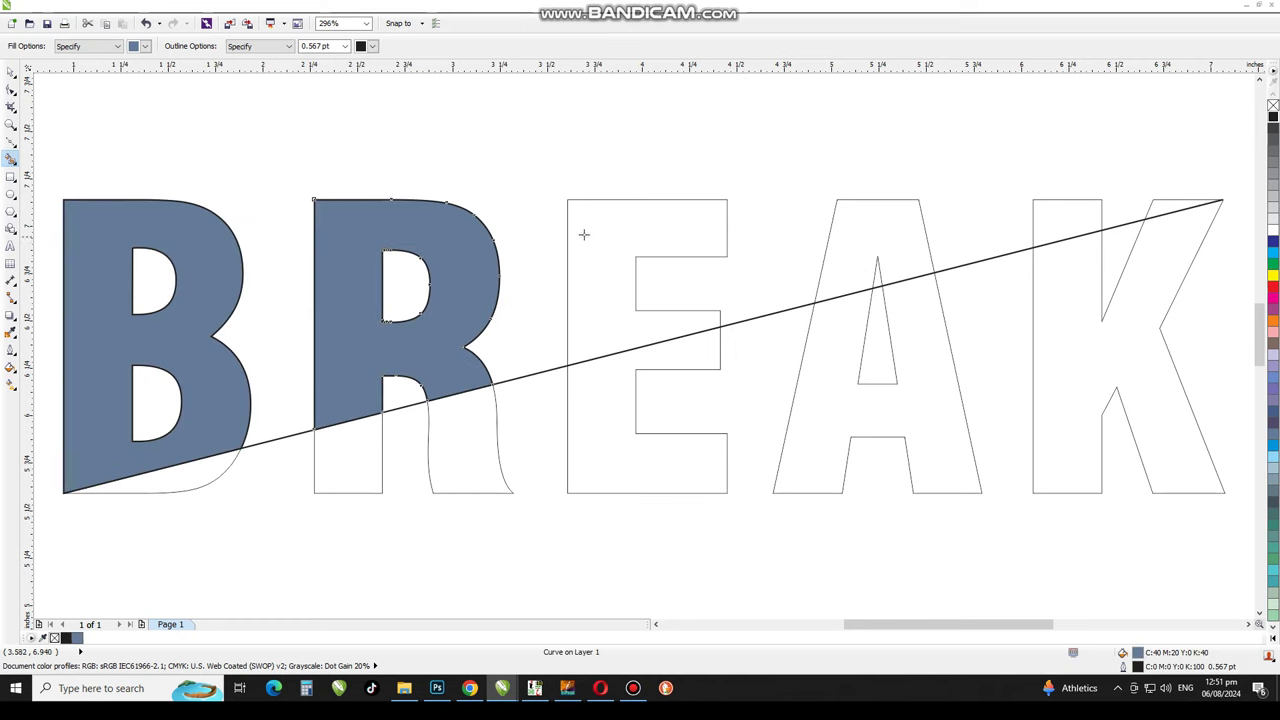
{"action": "left_click", "coordinate": [608, 228]}
{"action": "left_click", "coordinate": [860, 238]}
{"action": "left_click", "coordinate": [1052, 222]}
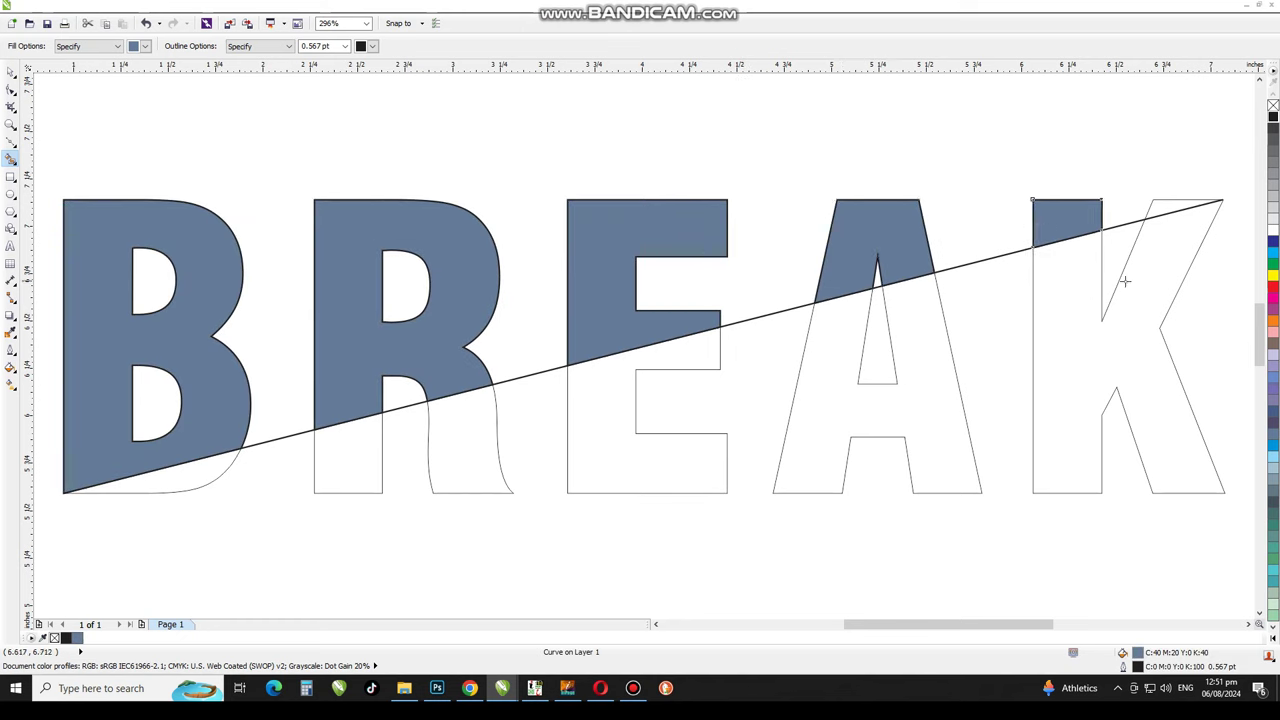
{"action": "left_click", "coordinate": [1165, 201]}
Use Smart Fill to create blue-grey pieces from all letter areas below the diagonal line, from K back to B
{"action": "left_click", "coordinate": [1160, 270]}
{"action": "left_click", "coordinate": [929, 358]}
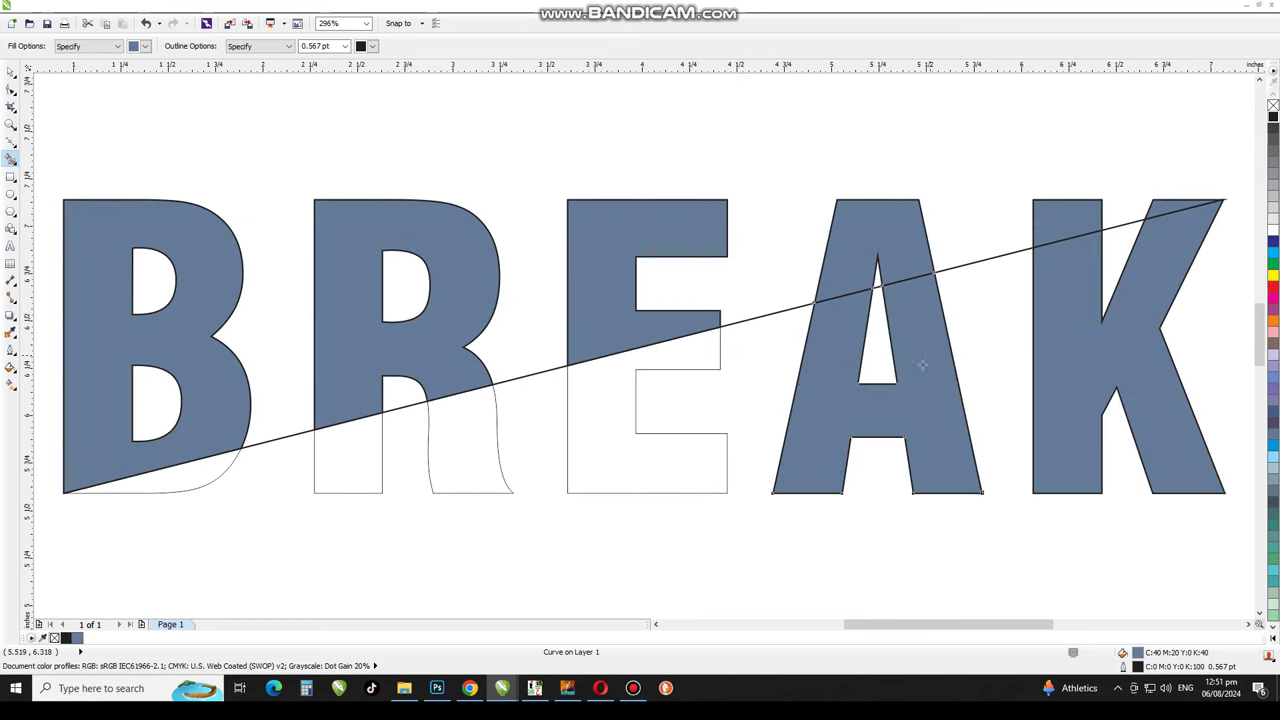
{"action": "left_click", "coordinate": [649, 445]}
{"action": "left_click", "coordinate": [457, 453]}
{"action": "left_click", "coordinate": [350, 460]}
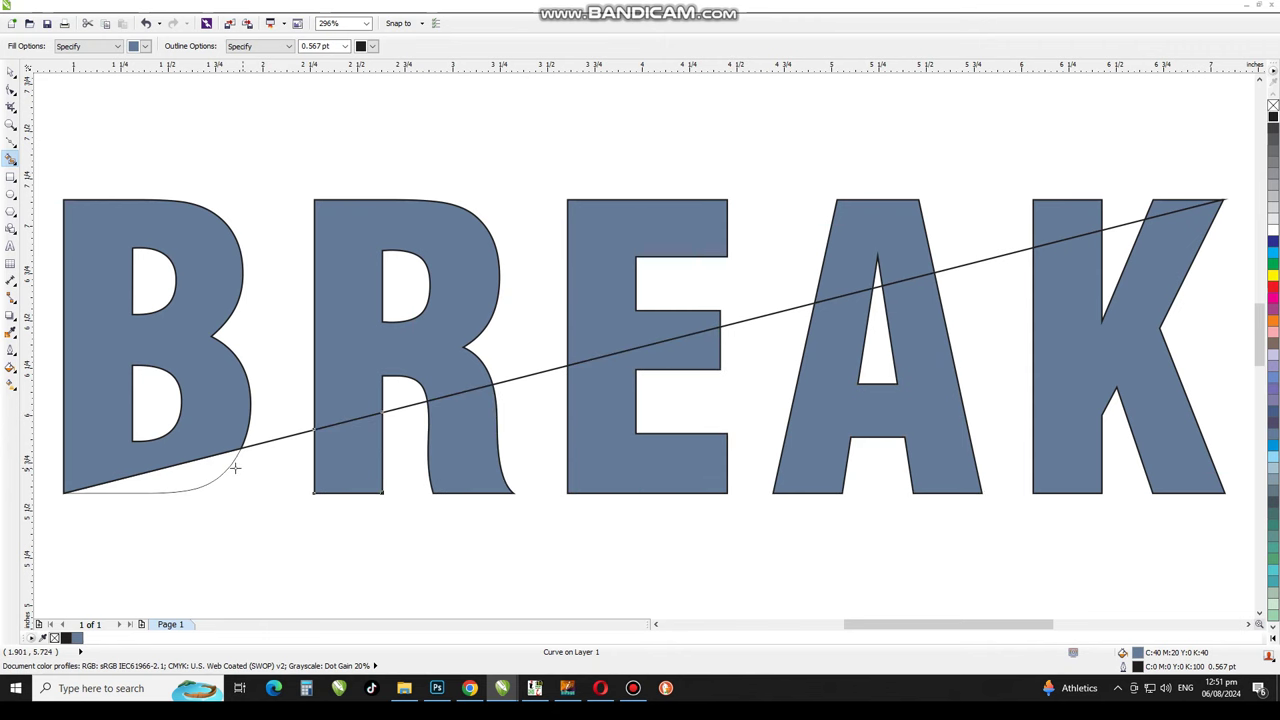
{"action": "left_click", "coordinate": [218, 470]}
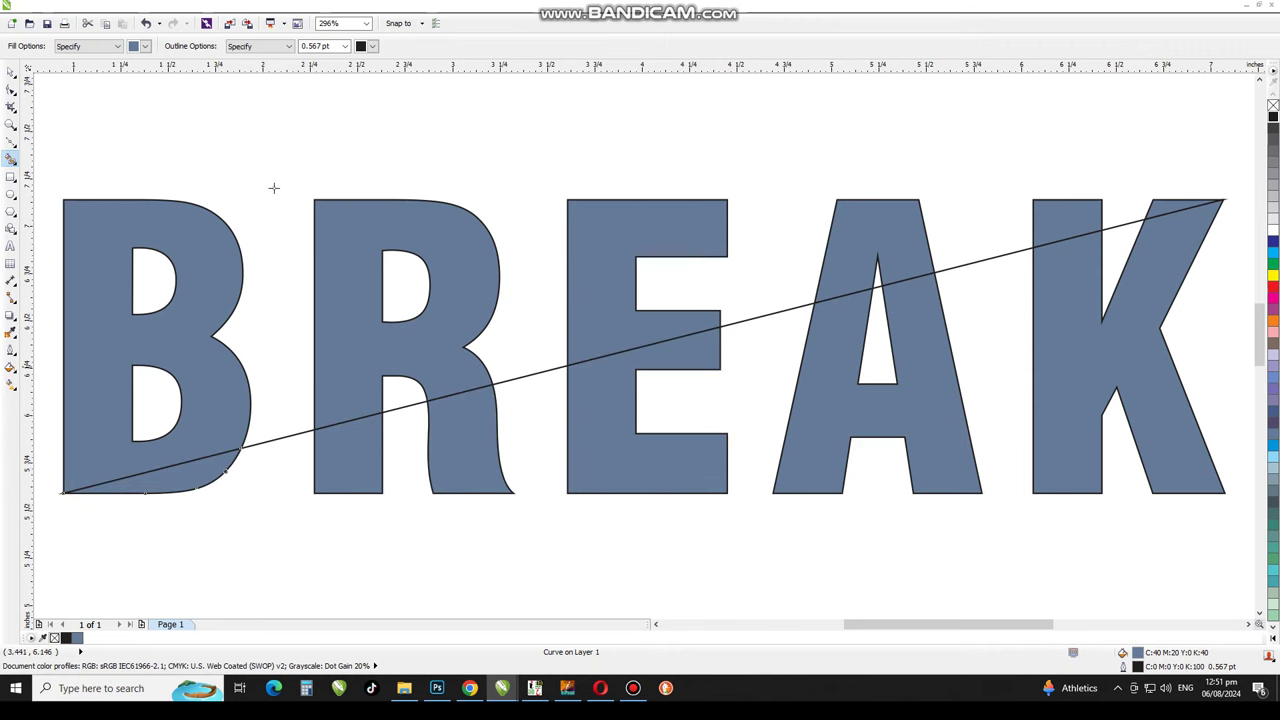
Weld all the filled pieces above the diagonal into one object and move it about 2 inches straight down, below the outlined word
{"action": "left_click", "coordinate": [9, 74]}
{"action": "scroll", "coordinate": [428, 148], "scroll_direction": "down", "scroll_amount": 2}
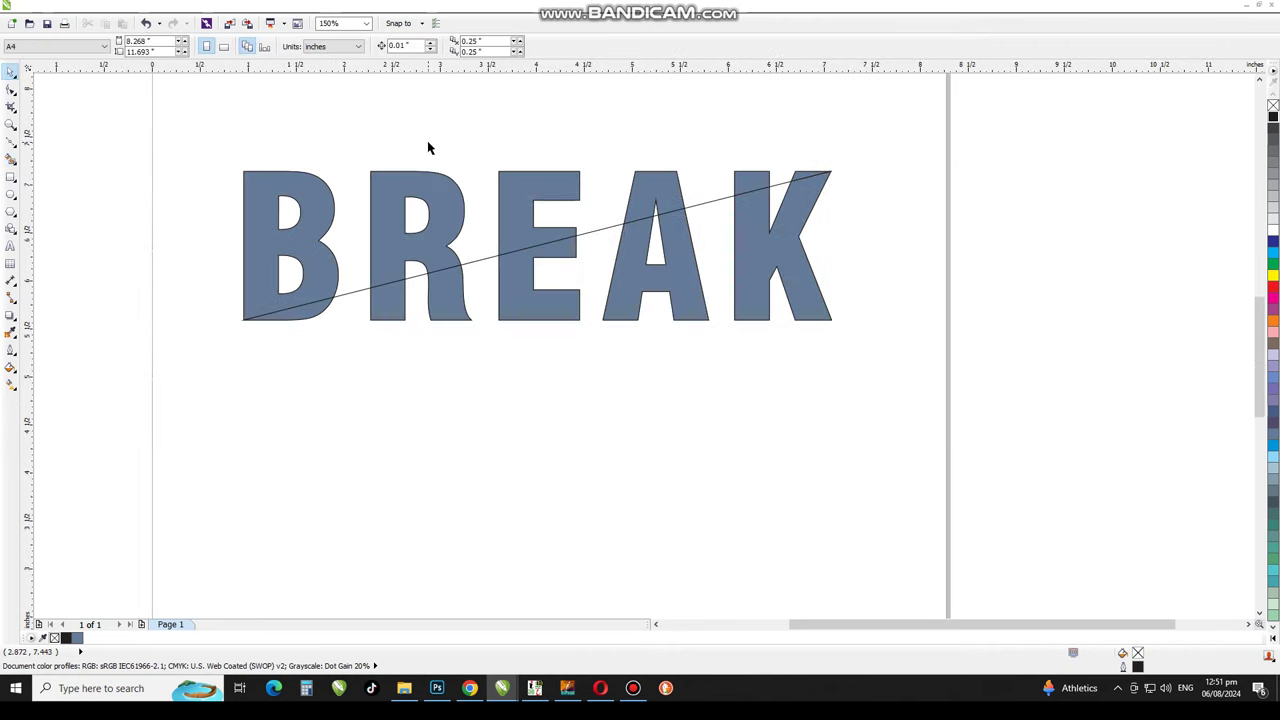
{"action": "left_click", "coordinate": [806, 175]}
{"action": "left_click", "coordinate": [752, 181], "text": "shift"}
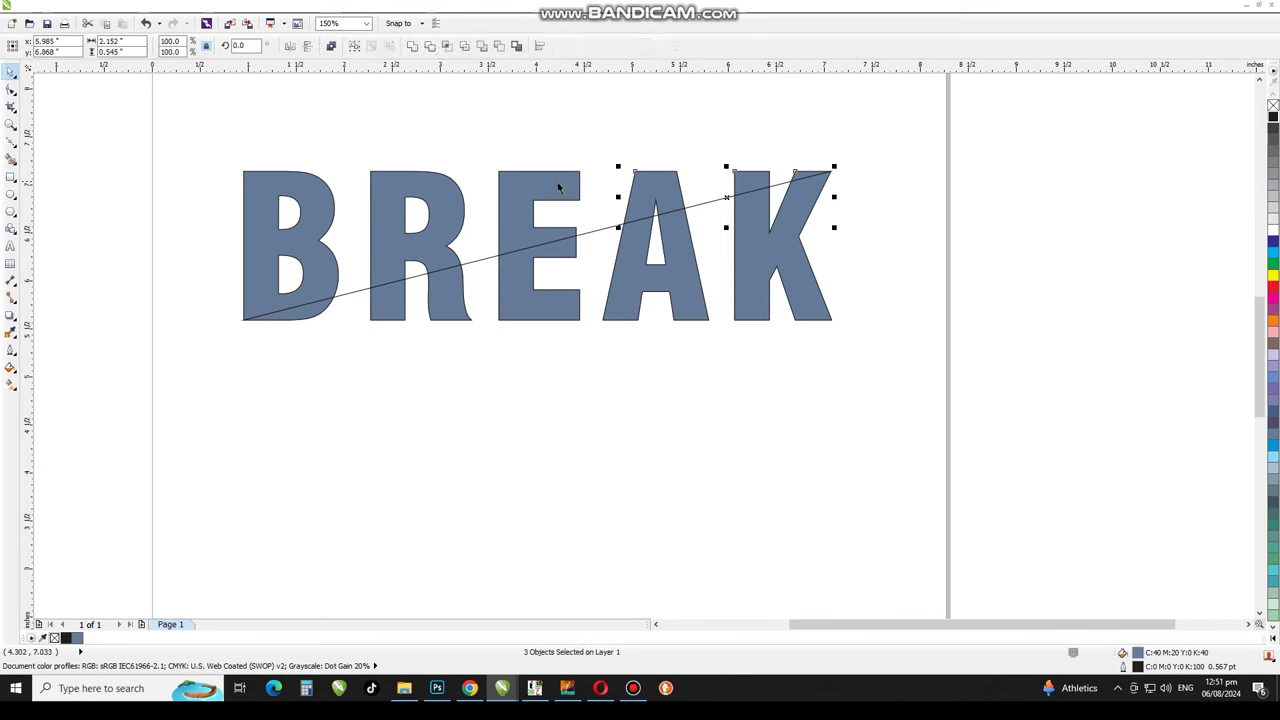
{"action": "left_click", "coordinate": [399, 200], "text": "shift"}
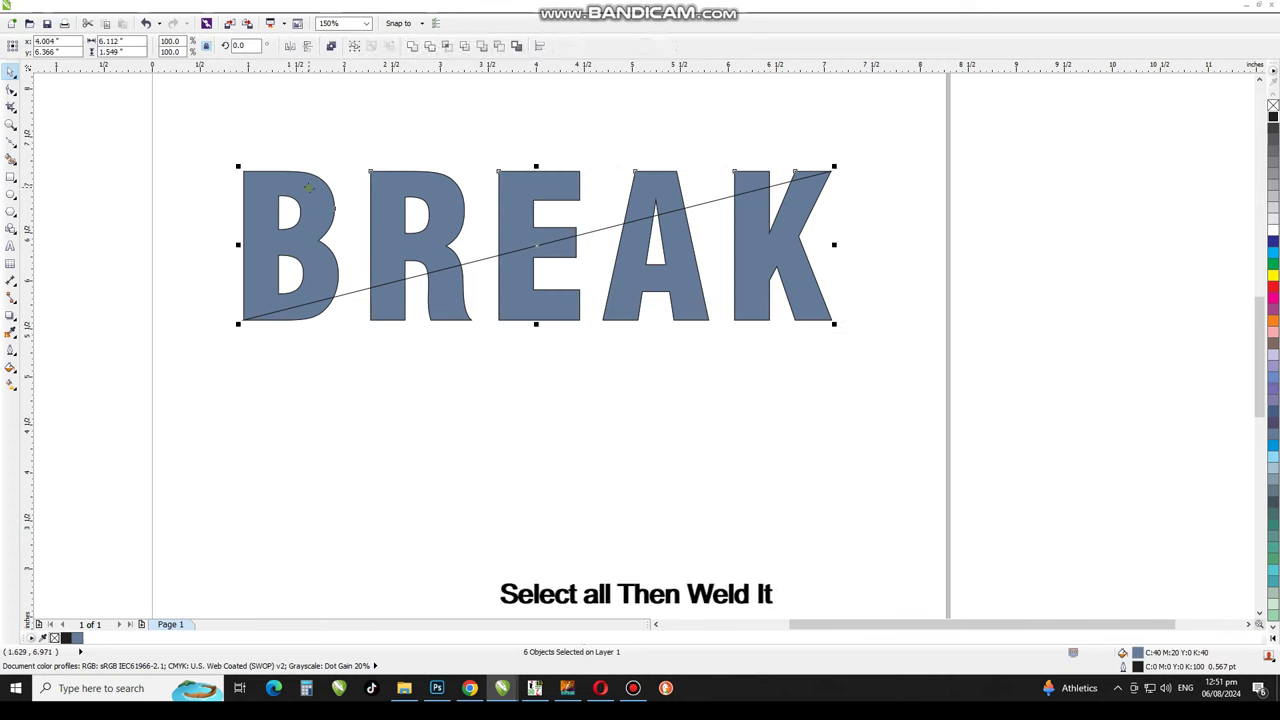
{"action": "left_click", "coordinate": [413, 46]}
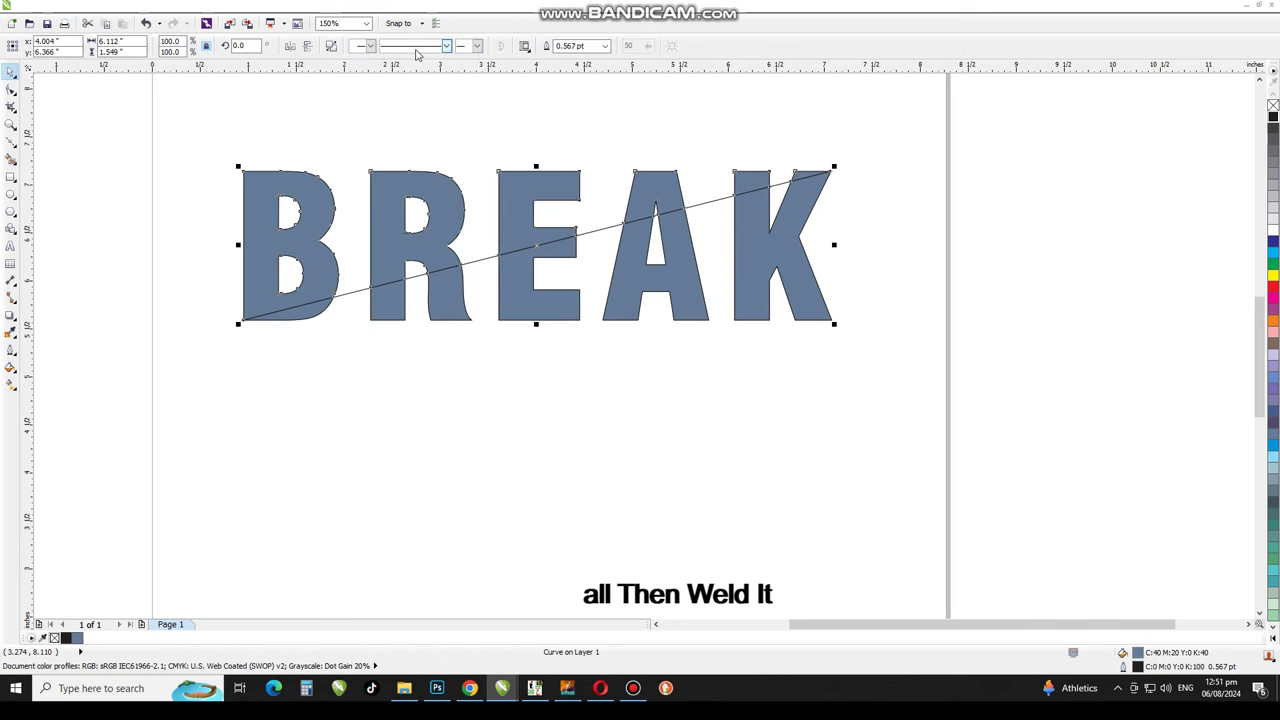
{"action": "left_click_drag", "start_coordinate": [441, 183], "coordinate": [457, 372]}
Weld all the filled pieces below the diagonal into one object and move it about 2 inches down against the upper half
{"action": "left_click", "coordinate": [806, 244]}
{"action": "left_click", "coordinate": [681, 273], "text": "shift"}
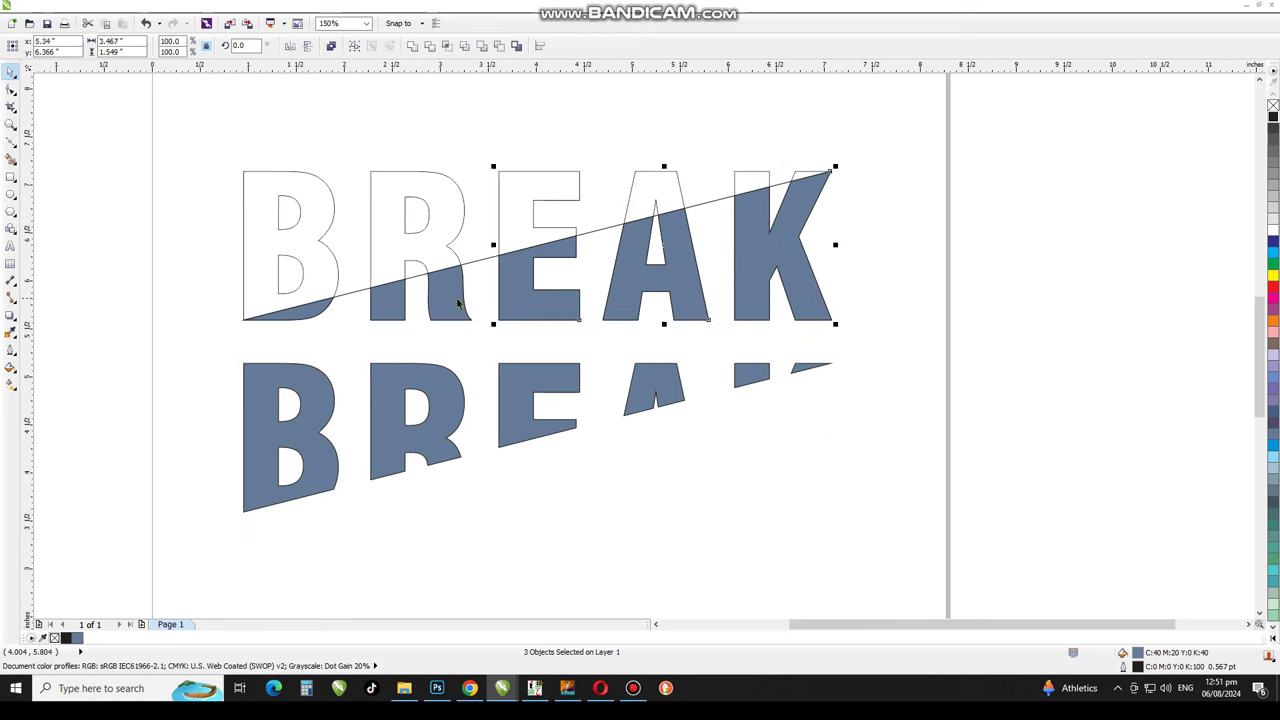
{"action": "left_click", "coordinate": [389, 313], "text": "shift"}
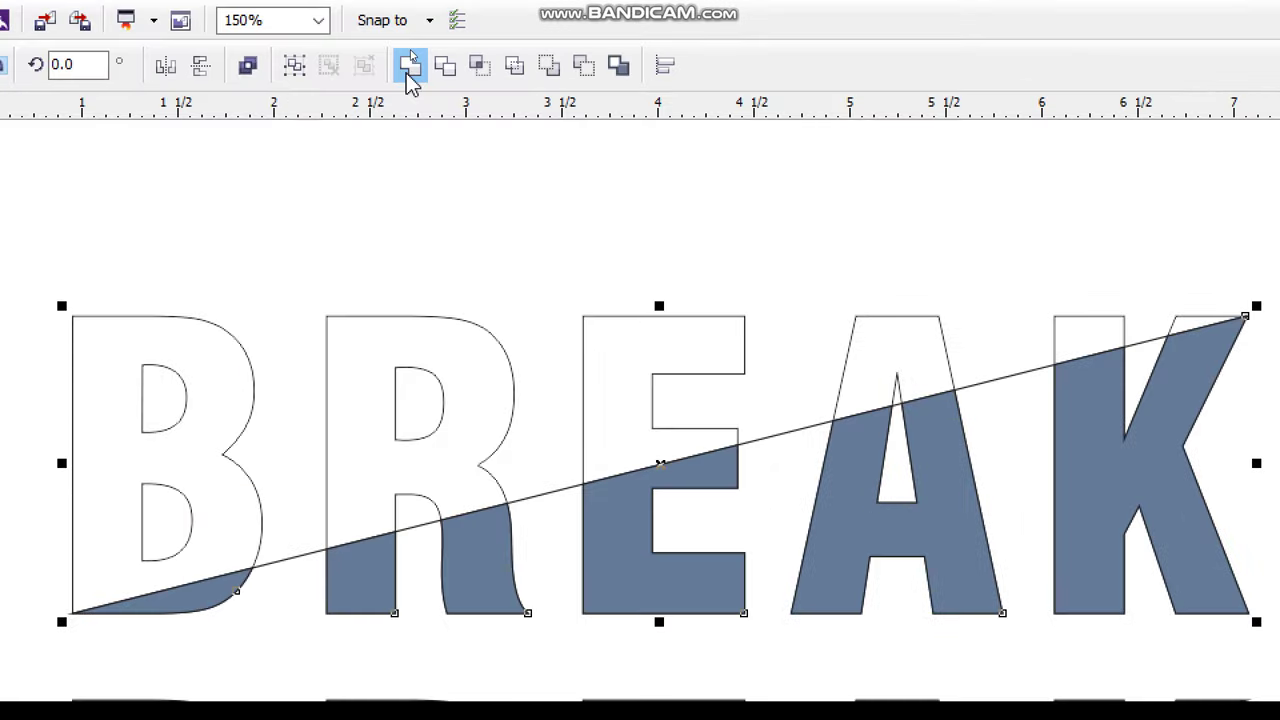
{"action": "left_click", "coordinate": [410, 66]}
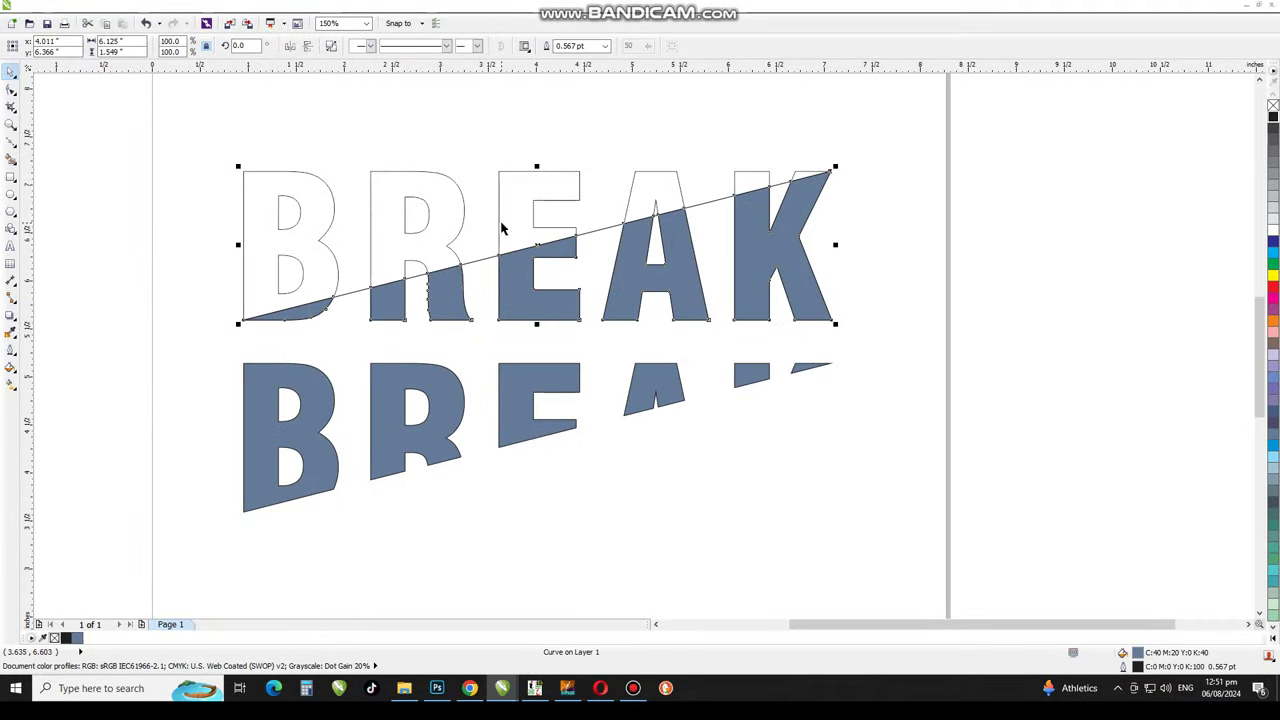
{"action": "left_click_drag", "start_coordinate": [463, 280], "coordinate": [477, 475]}
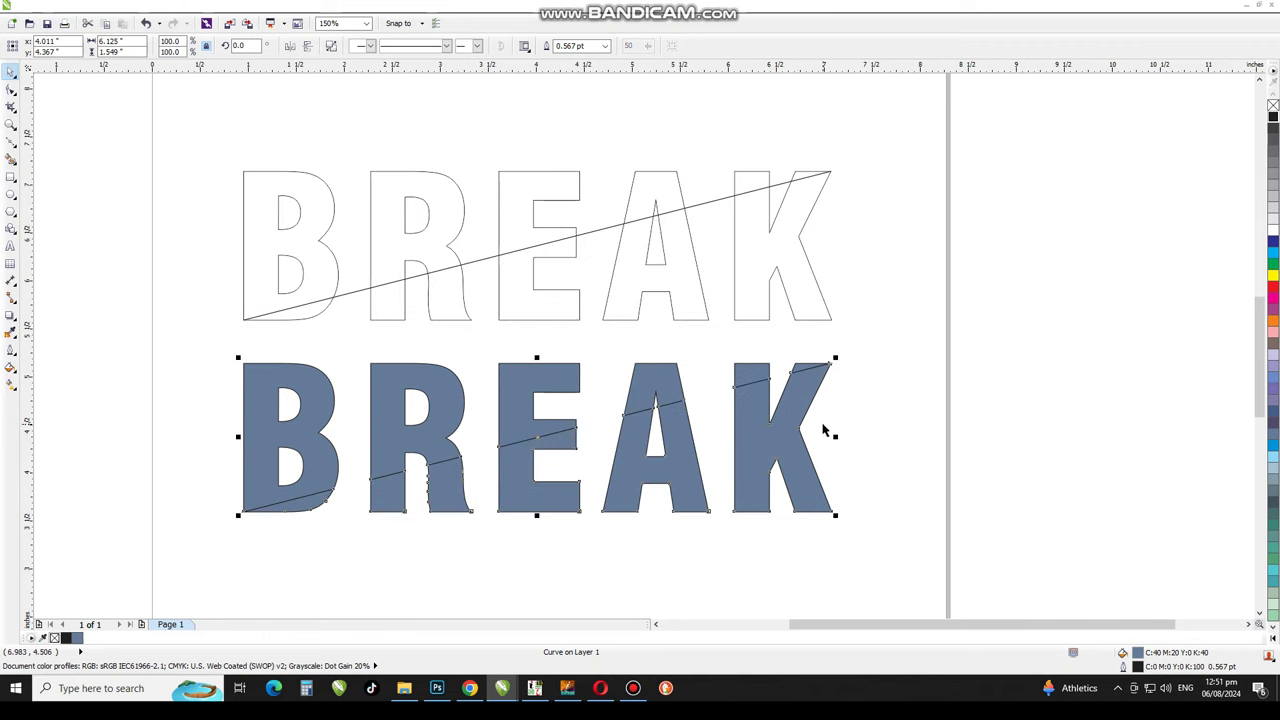
Delete the original outlined BREAK text together with the diagonal line
{"action": "mouse_move", "coordinate": [891, 120]}
{"action": "left_mouse_down"}
{"action": "mouse_move", "coordinate": [323, 360]}
{"action": "mouse_move", "coordinate": [186, 371]}
{"action": "left_mouse_up"}
{"action": "key", "text": "Delete"}
{"action": "left_click", "coordinate": [185, 376]}
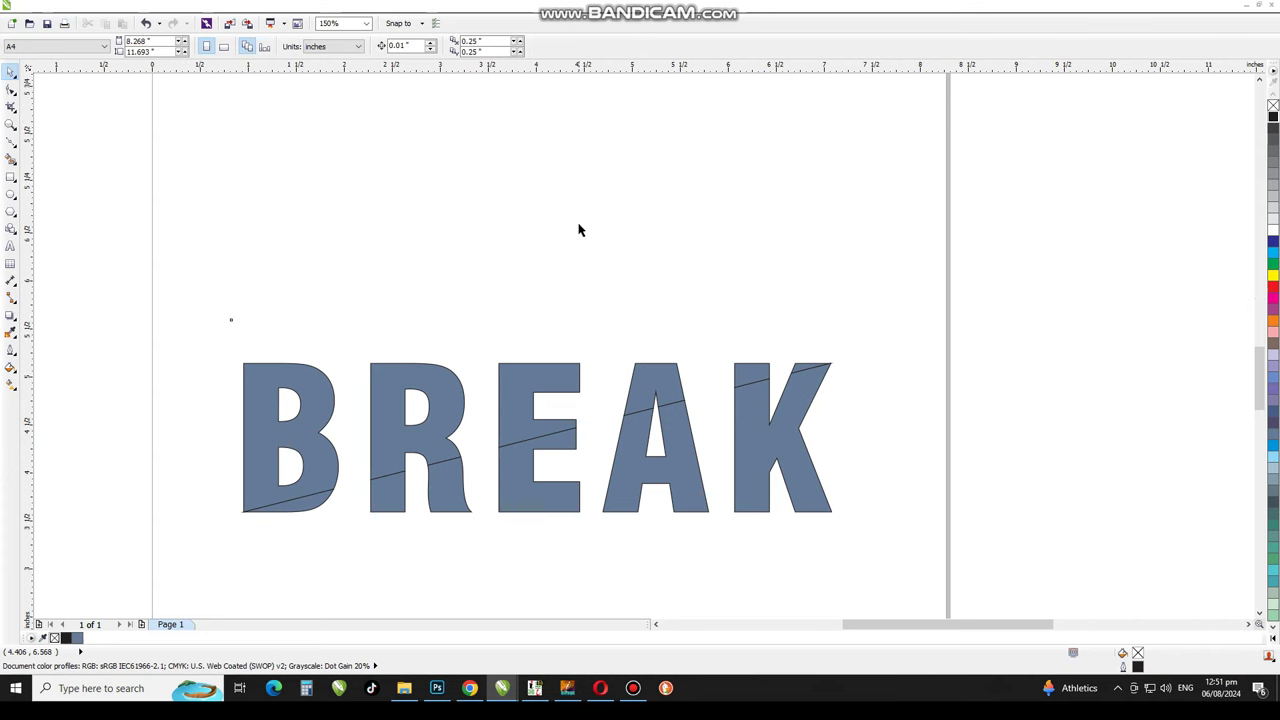
Fill the upper half of the split BREAK lettering with red and the lower half with green
{"action": "key", "text": "F4"}
{"action": "left_click", "coordinate": [649, 254]}
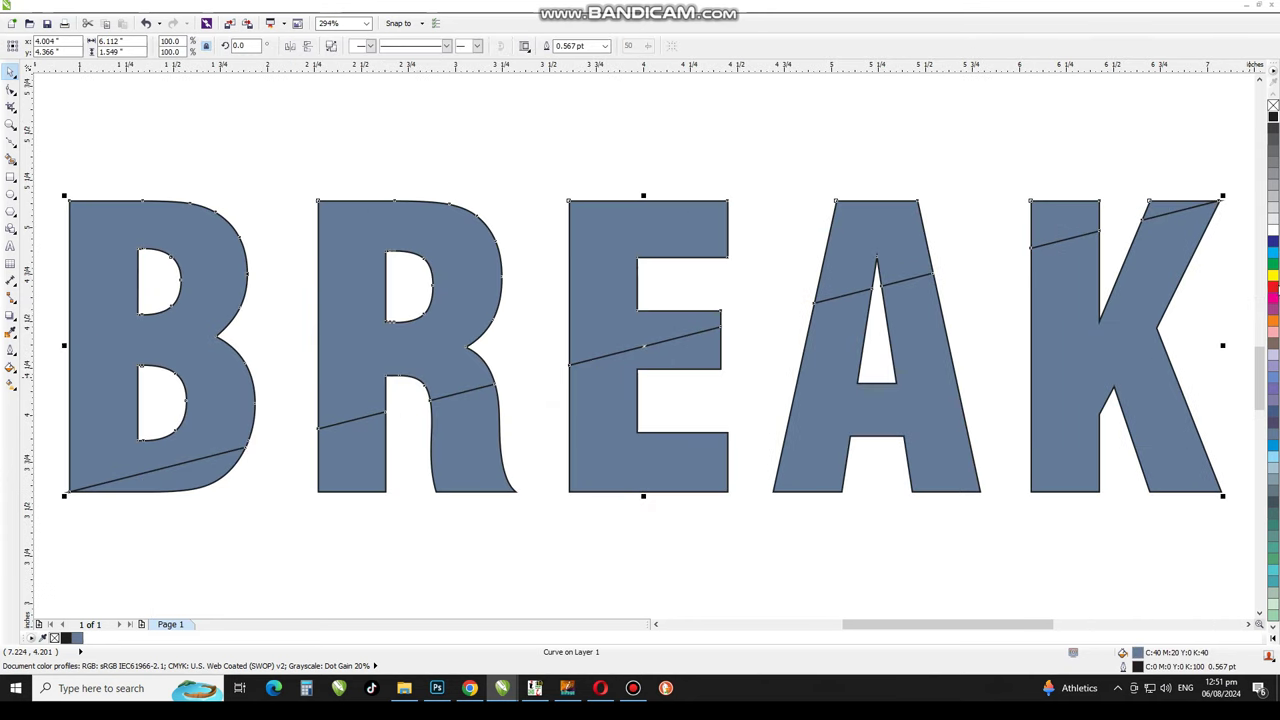
{"action": "left_click", "coordinate": [1273, 287]}
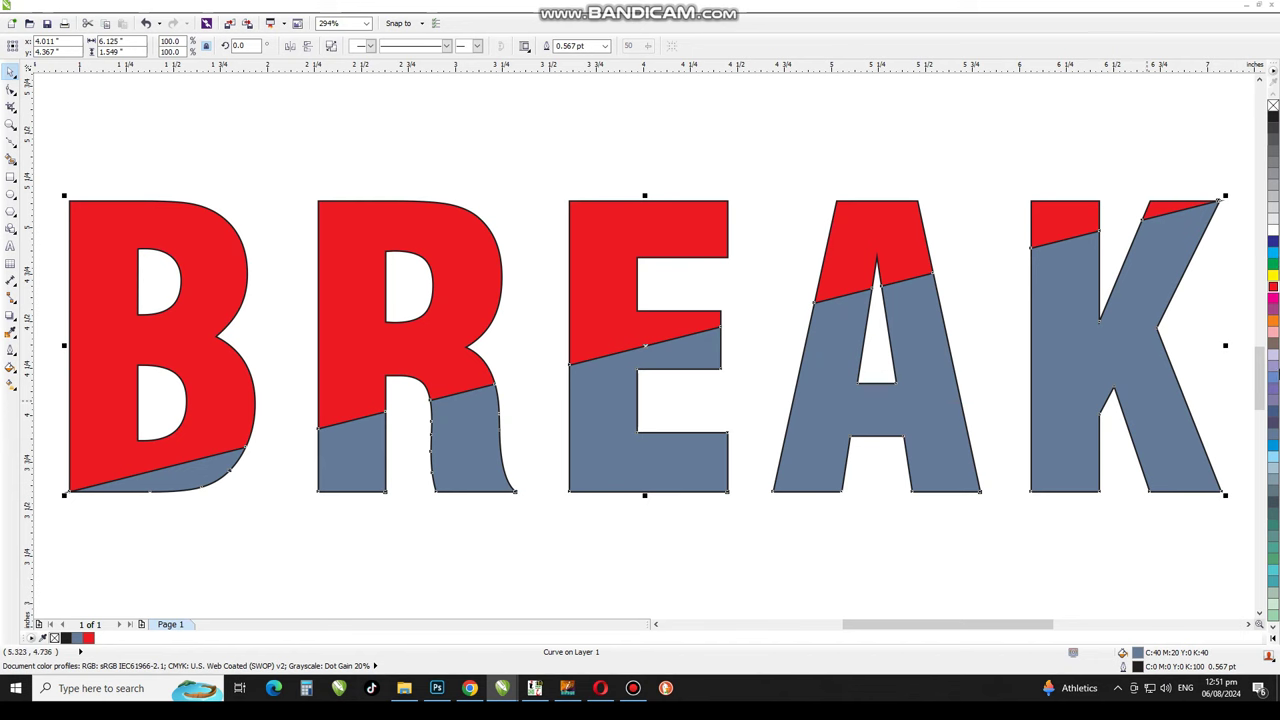
{"action": "left_click", "coordinate": [1273, 265]}
{"action": "left_click", "coordinate": [982, 221]}
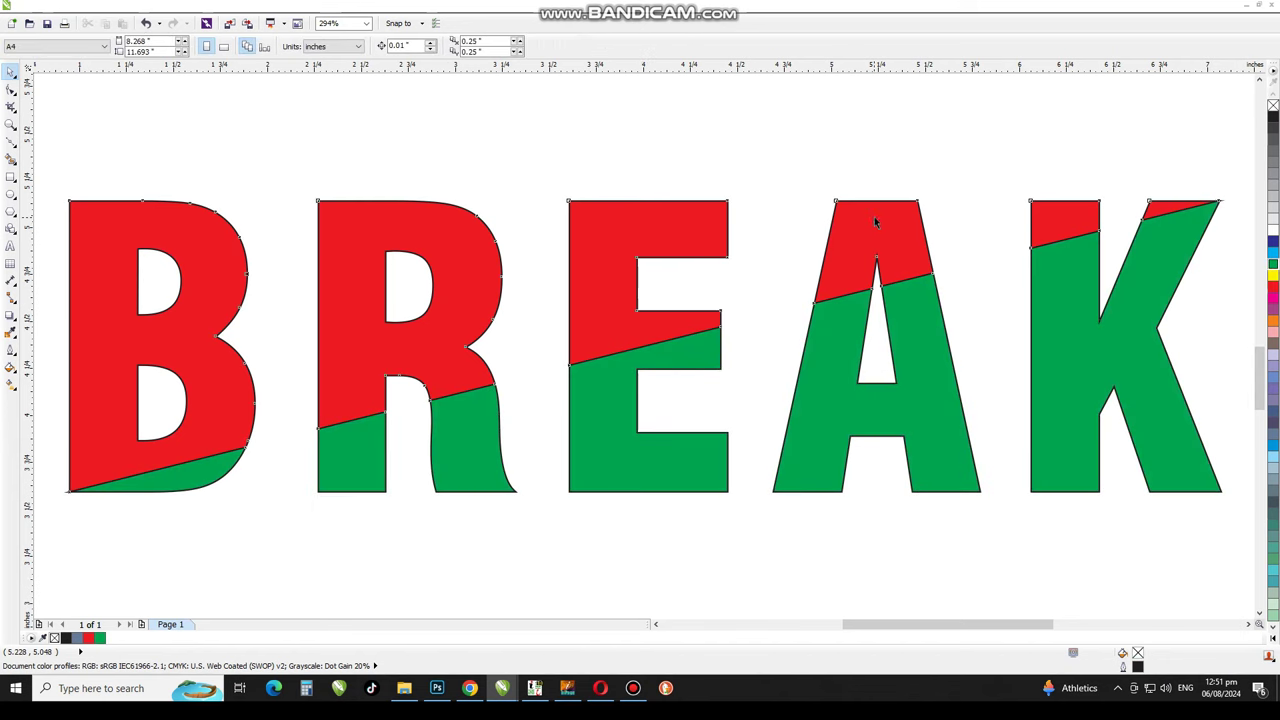
Remove the outlines from both the red and green halves of the lettering
{"action": "key", "text": "ctrl+a"}
{"action": "right_click", "coordinate": [1273, 105]}
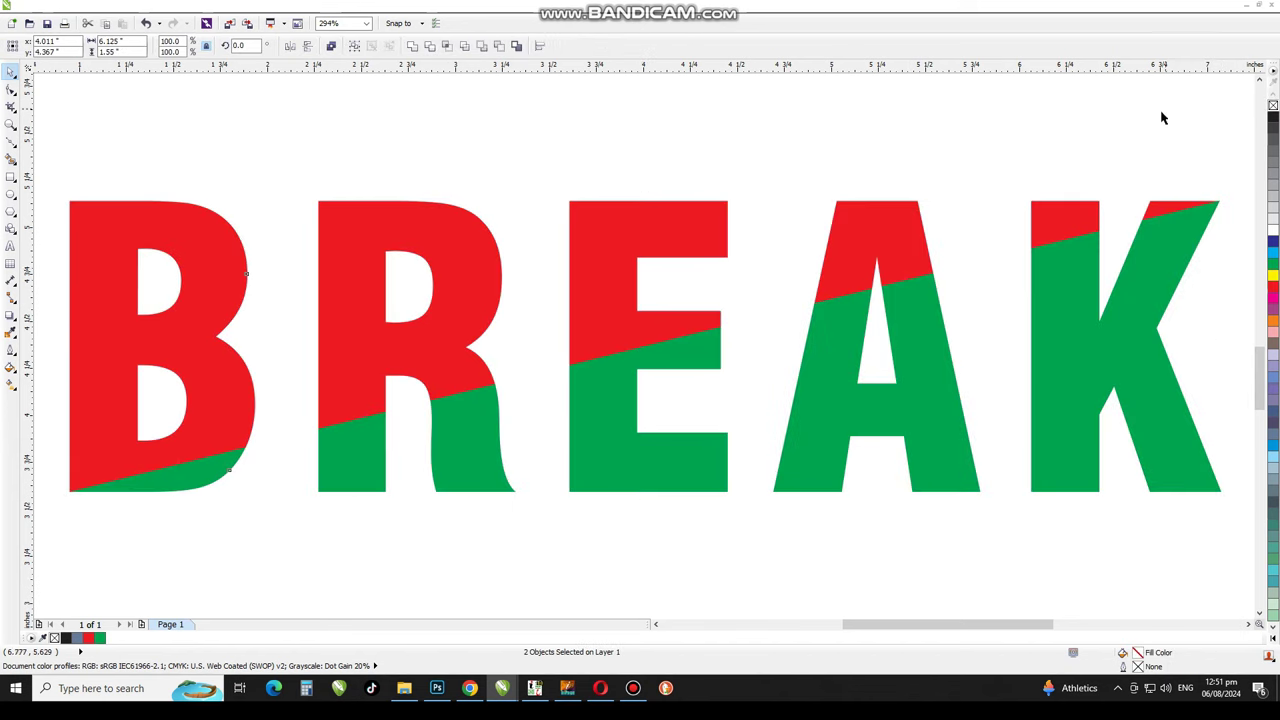
{"action": "left_click", "coordinate": [980, 166]}
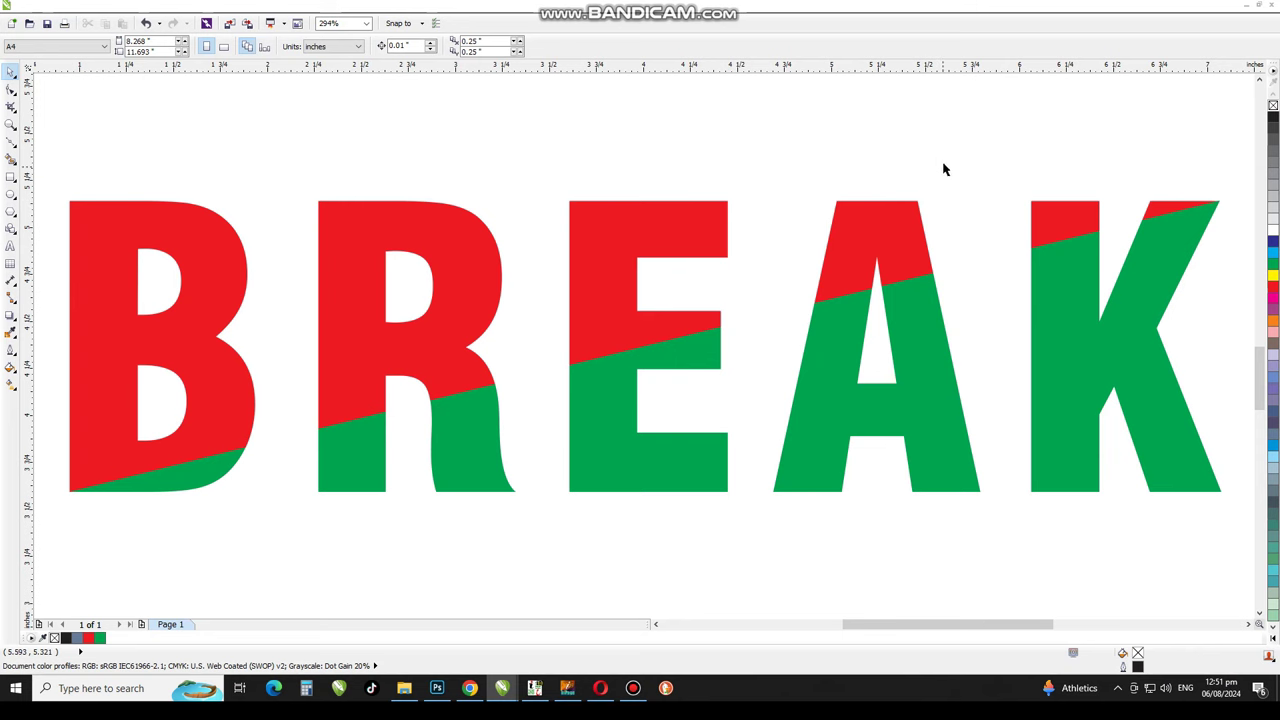
{"action": "left_click", "coordinate": [347, 208]}
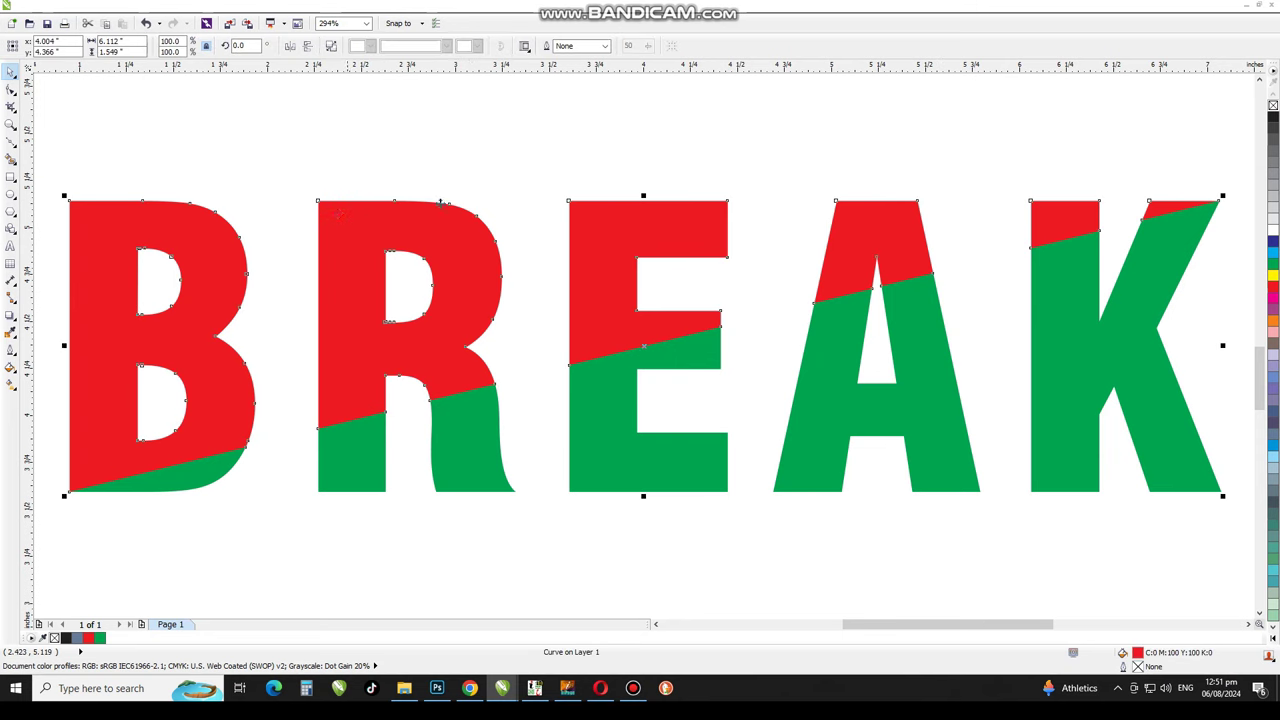
{"action": "scroll", "coordinate": [394, 180], "scroll_direction": "down", "scroll_amount": 2}
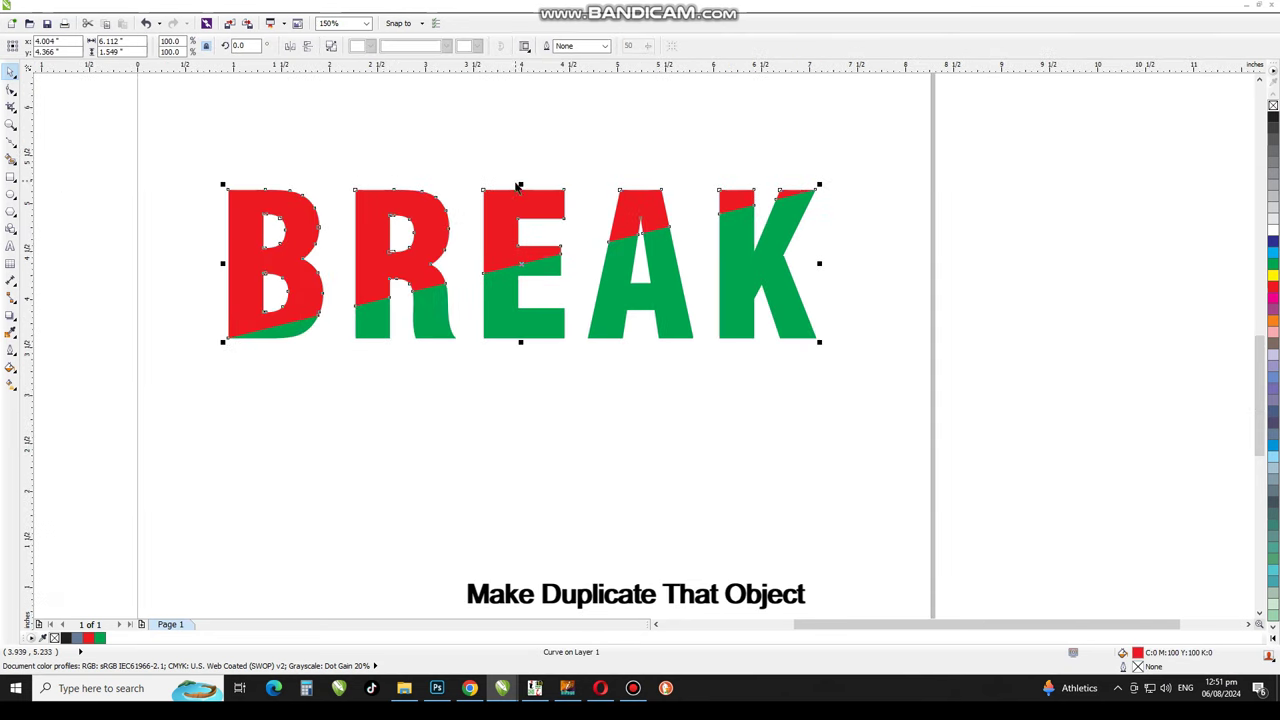
{"action": "left_click_drag", "start_coordinate": [516, 188], "coordinate": [539, 131]}
{"action": "key", "text": "F4"}
{"action": "scroll", "coordinate": [560, 180], "scroll_direction": "up", "scroll_amount": 2}
{"action": "key", "text": "ctrl+z"}
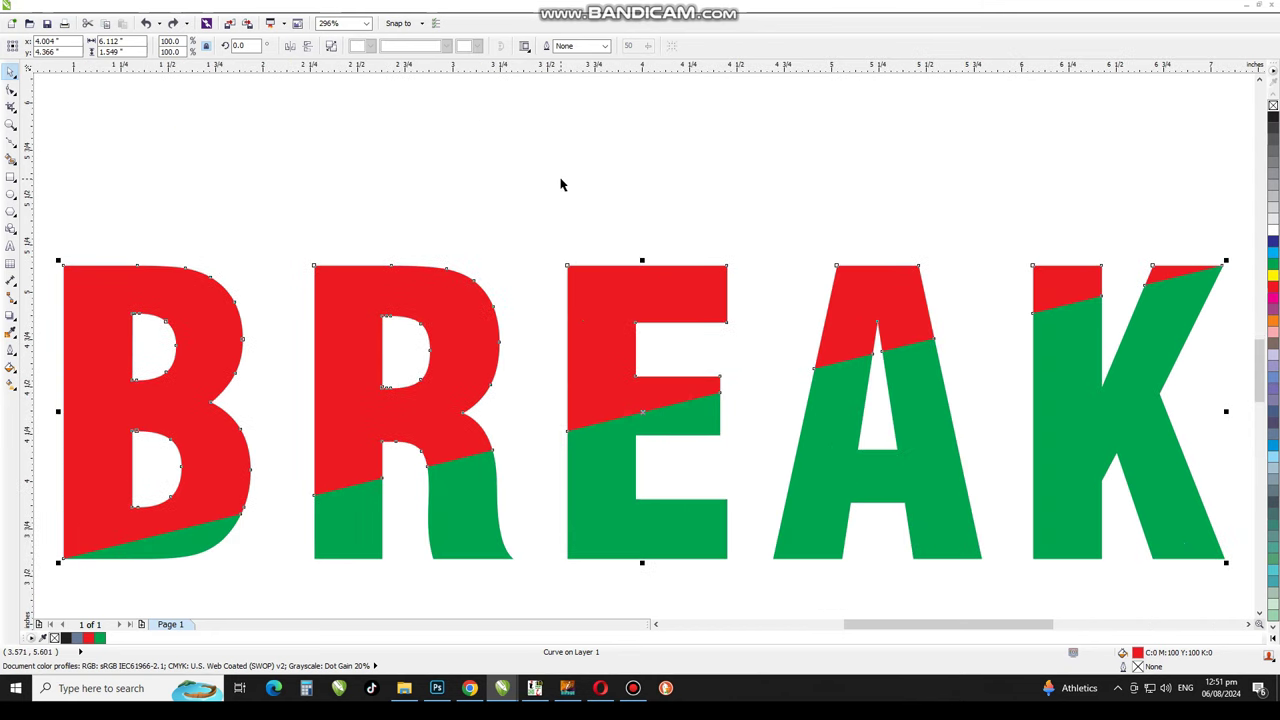
Place a duplicate of the red upper half about 1.64 inches straight above it, with no fill and a black outline
{"action": "scroll", "coordinate": [565, 186], "scroll_direction": "down", "scroll_amount": 2}
{"action": "left_click_drag", "start_coordinate": [596, 234], "coordinate": [619, 88]}
{"action": "scroll", "coordinate": [620, 130], "scroll_direction": "up", "scroll_amount": 2}
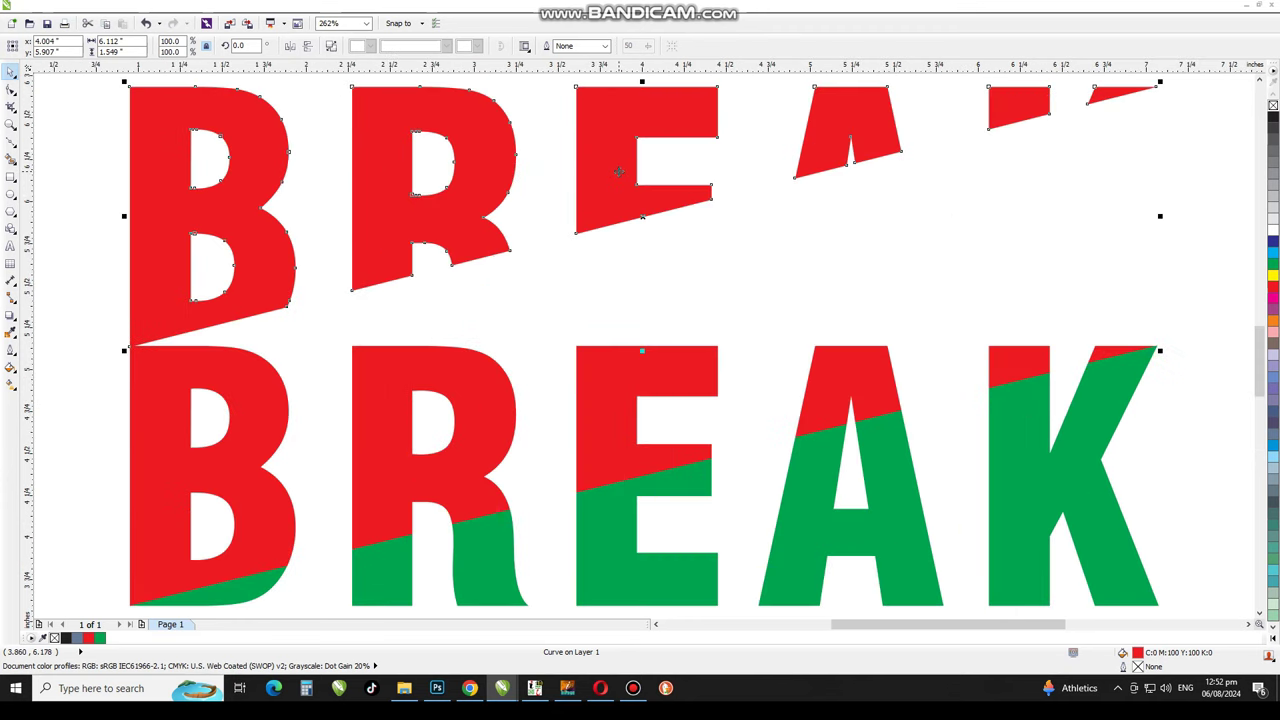
{"action": "key", "text": "Up"}
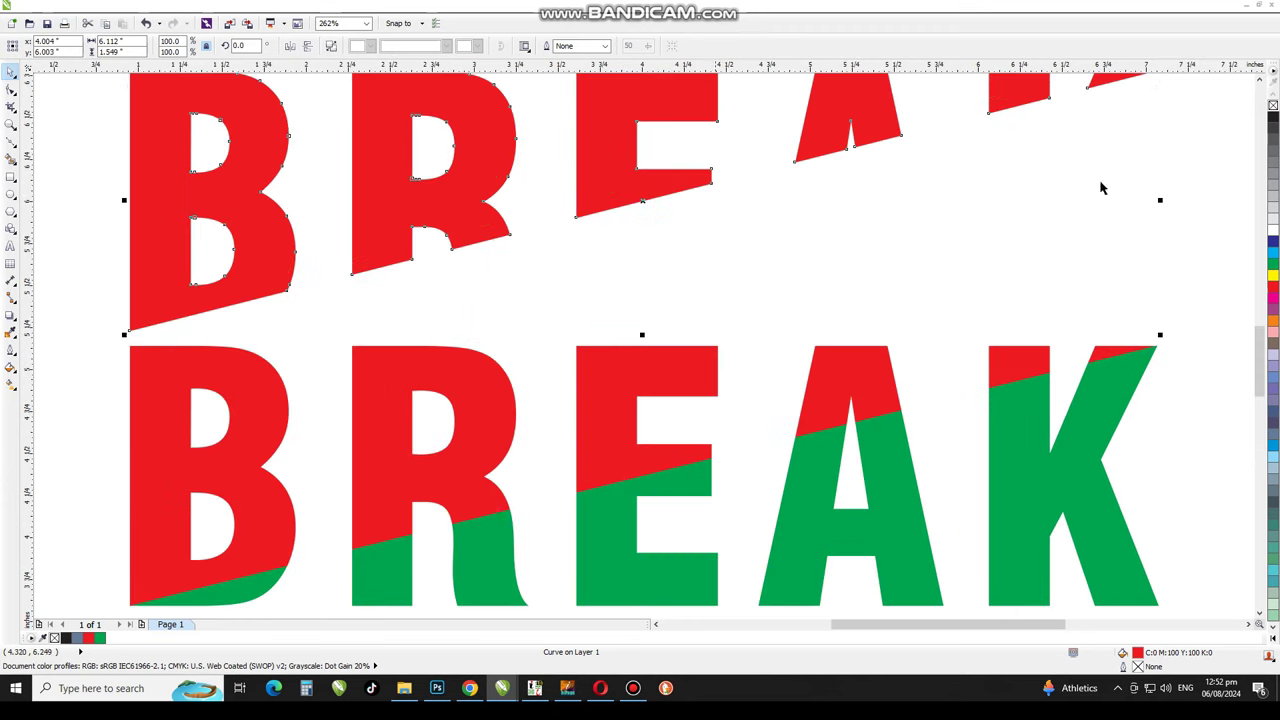
{"action": "left_click", "coordinate": [1273, 105]}
{"action": "right_click", "coordinate": [1273, 117]}
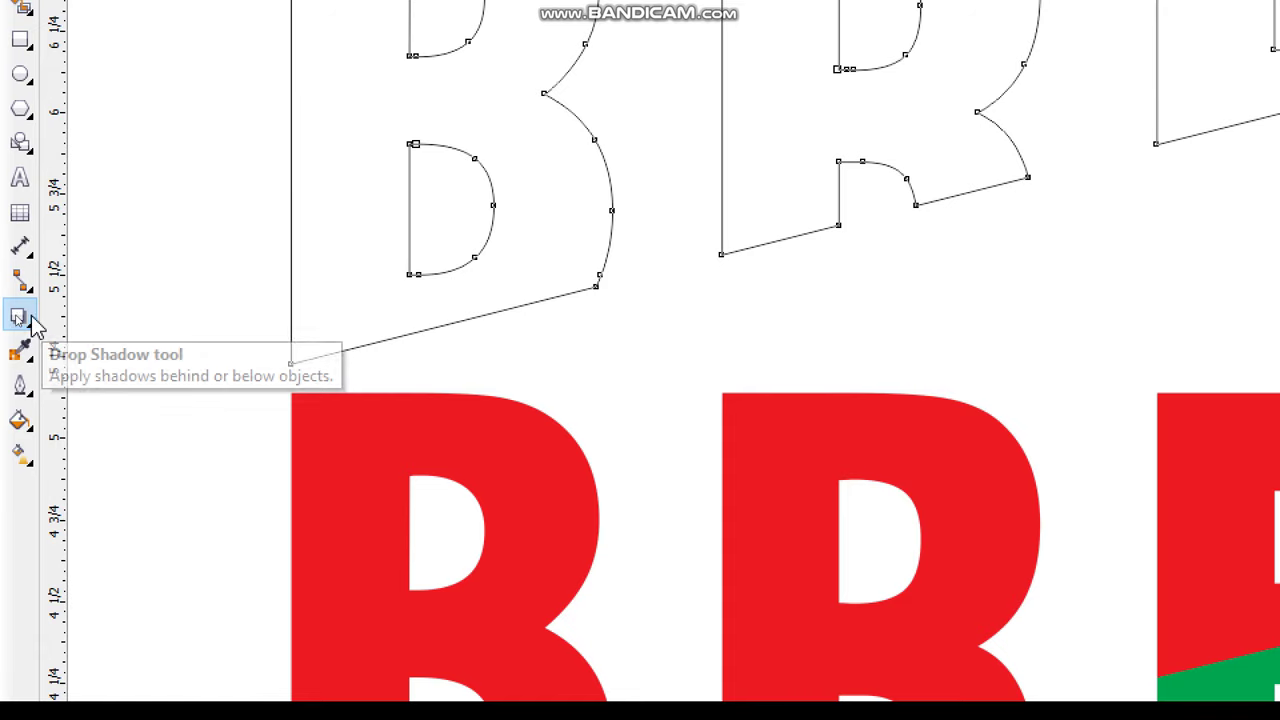
Add a drop shadow with no offset to the outlined duplicate of the upper half, with feathering 10
{"action": "left_click", "coordinate": [31, 318]}
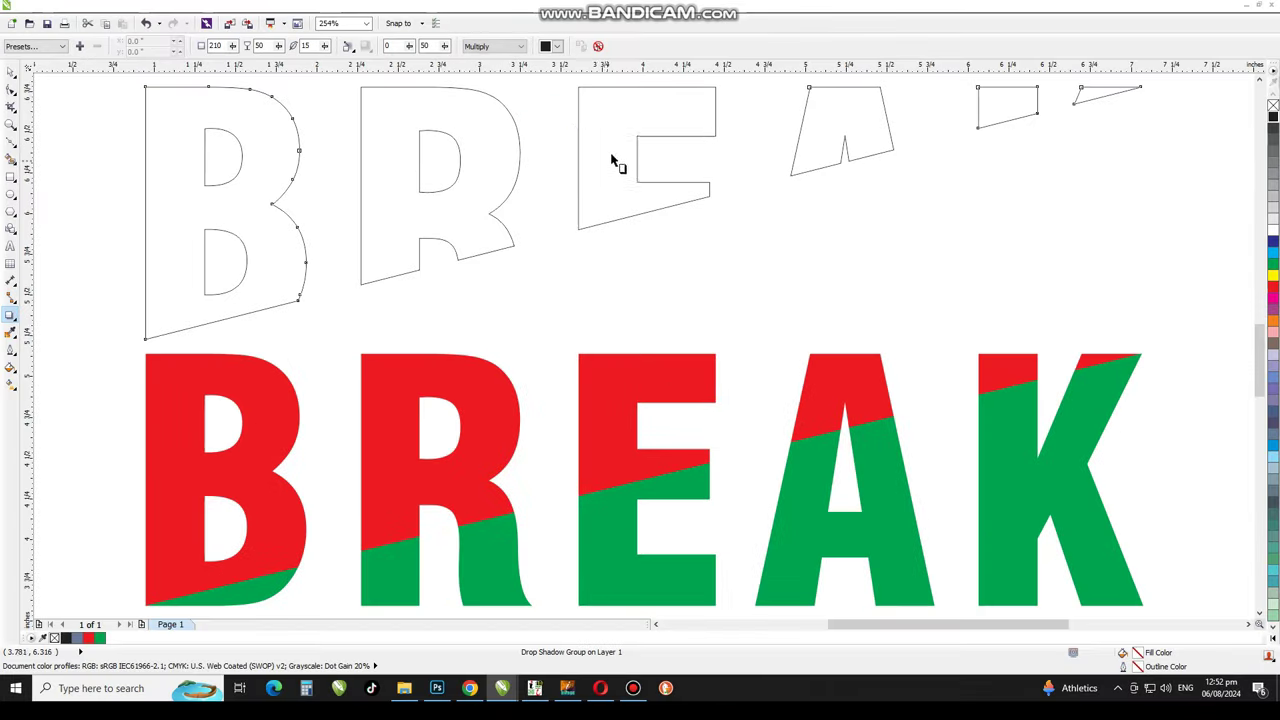
{"action": "left_click_drag", "start_coordinate": [611, 160], "coordinate": [600, 170]}
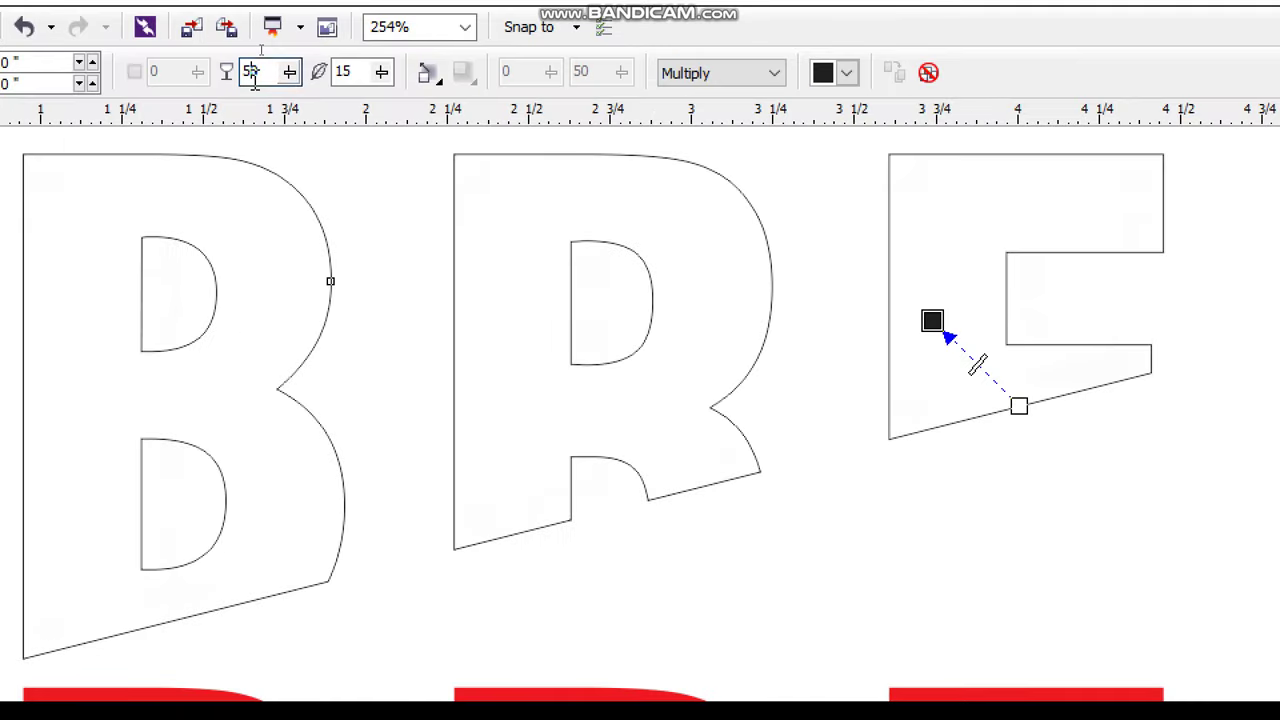
{"action": "left_click", "coordinate": [279, 46]}
{"action": "left_click", "coordinate": [271, 45]}
{"action": "key", "text": "BackSpace"}
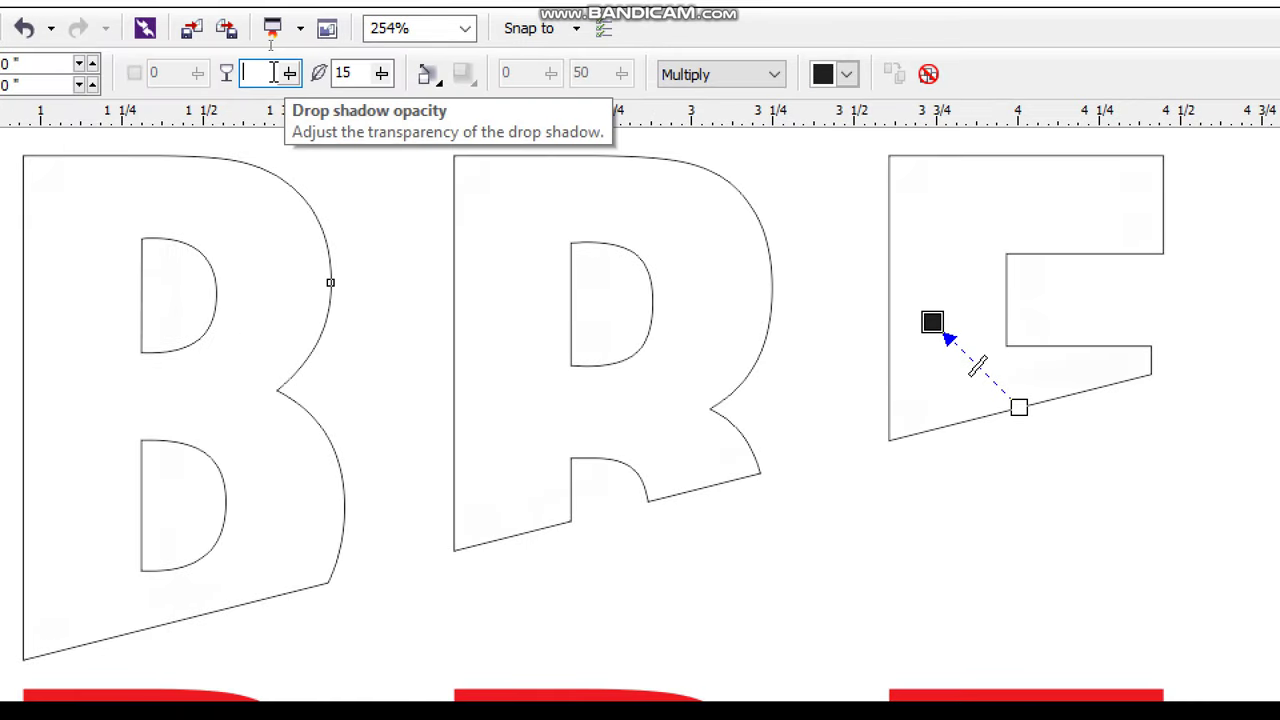
{"action": "type", "text": "60"}
{"action": "key", "text": "Tab"}
{"action": "type", "text": "10"}
{"action": "key", "text": "Return"}
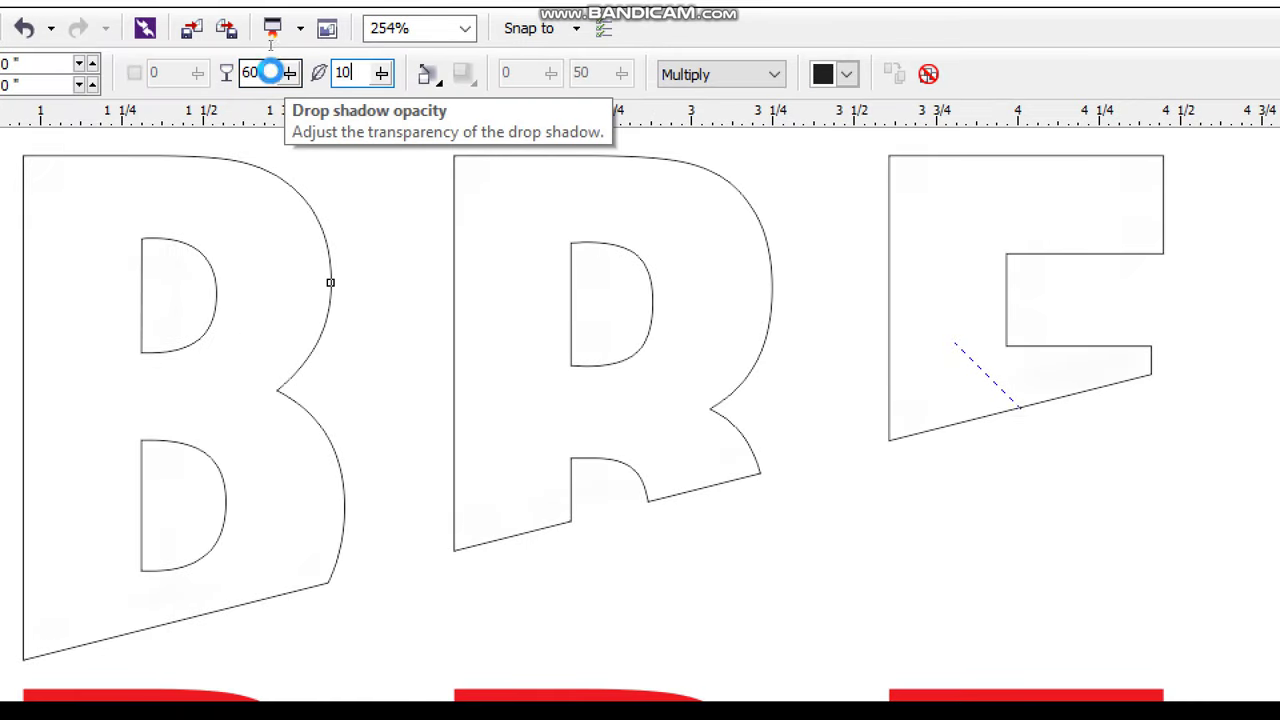
Set the shadow's feathering direction to Outside, its edges to Inverse Squared and its opacity to 50
{"action": "left_click", "coordinate": [429, 103]}
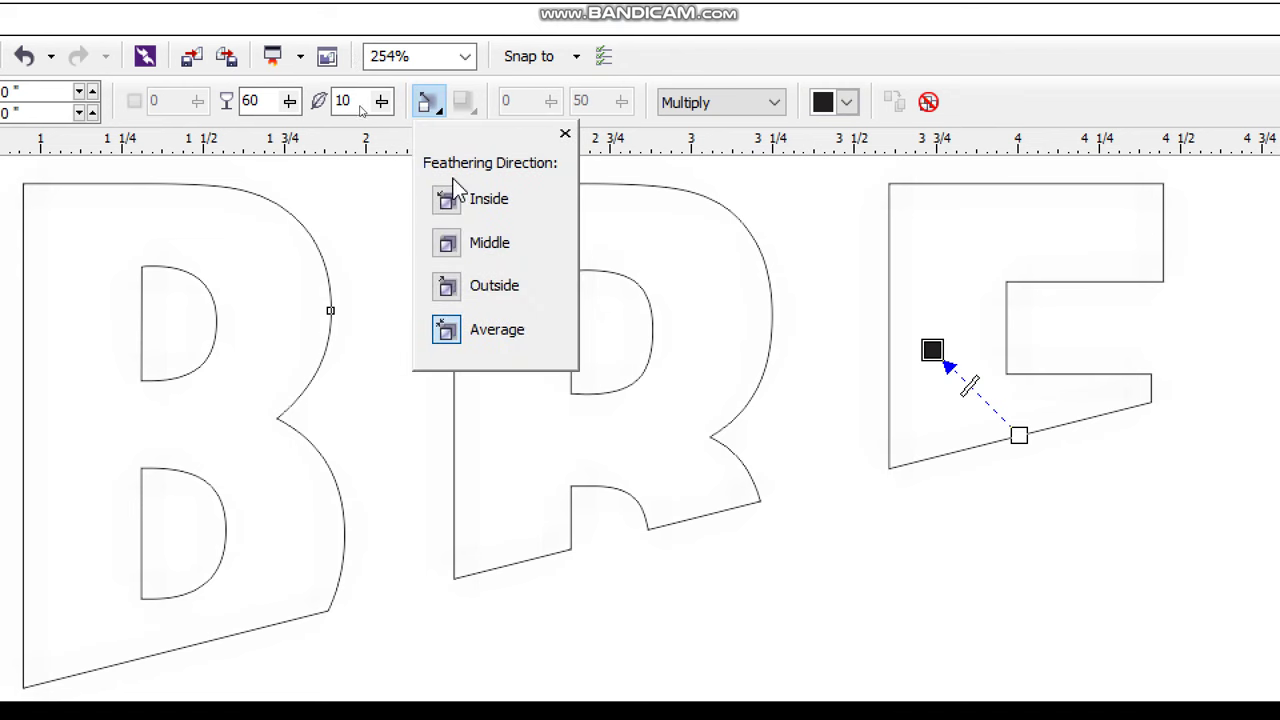
{"action": "left_click", "coordinate": [447, 285]}
{"action": "left_click", "coordinate": [461, 104]}
{"action": "left_click", "coordinate": [480, 285]}
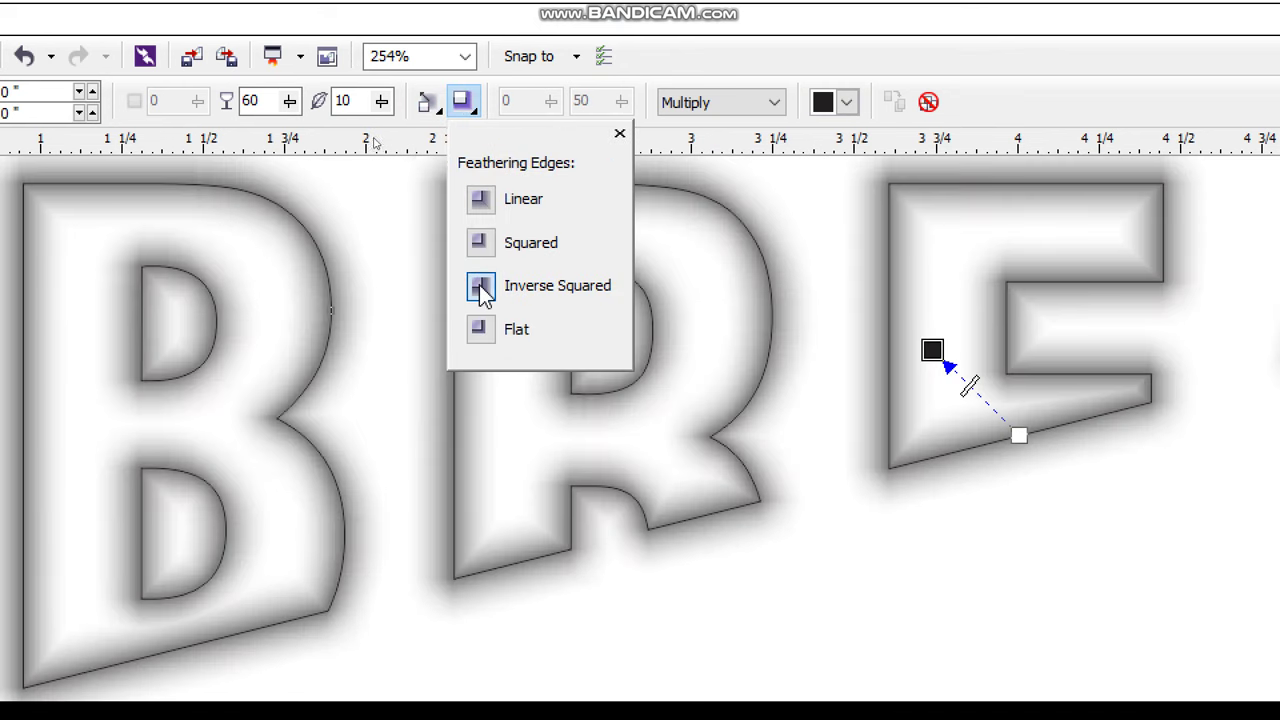
{"action": "left_click", "coordinate": [262, 100]}
{"action": "key", "text": "BackSpace"}
{"action": "key", "text": "BackSpace"}
{"action": "key", "text": "Tab"}
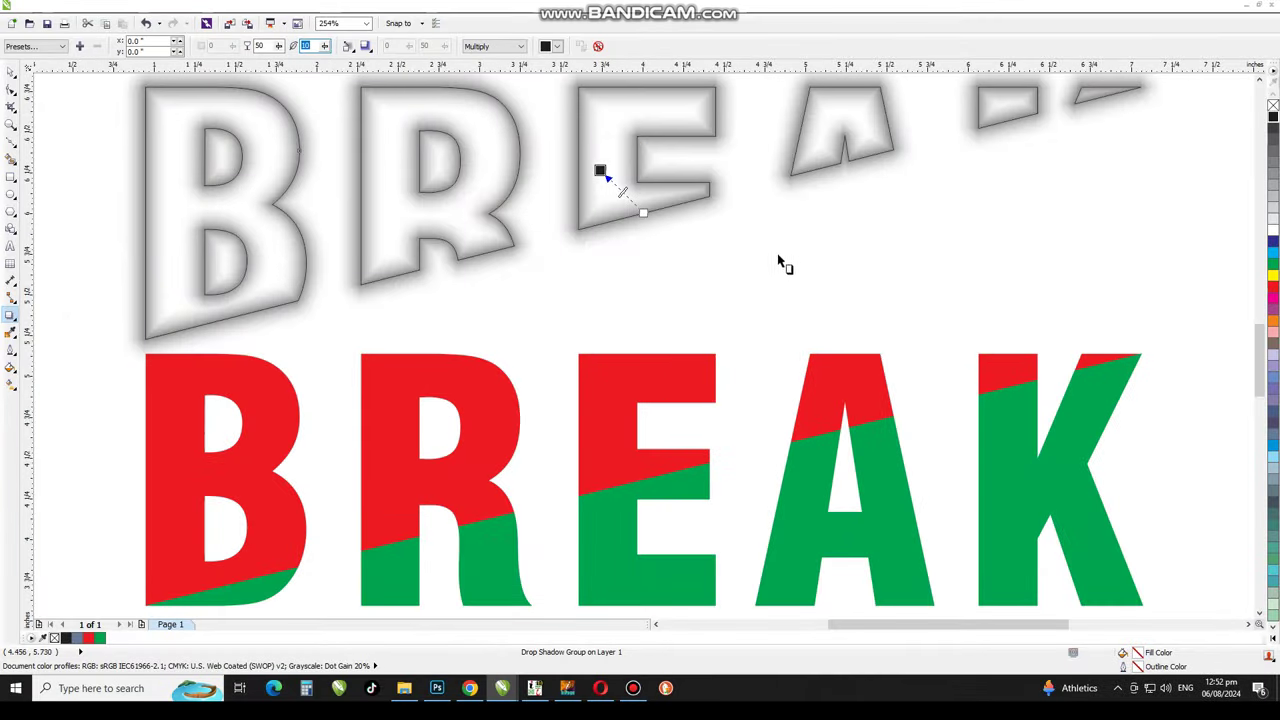
Break the upper drop shadow group apart and delete the outlined lettering, keeping only the shadow
{"action": "left_click", "coordinate": [11, 73]}
{"action": "left_click", "coordinate": [546, 280]}
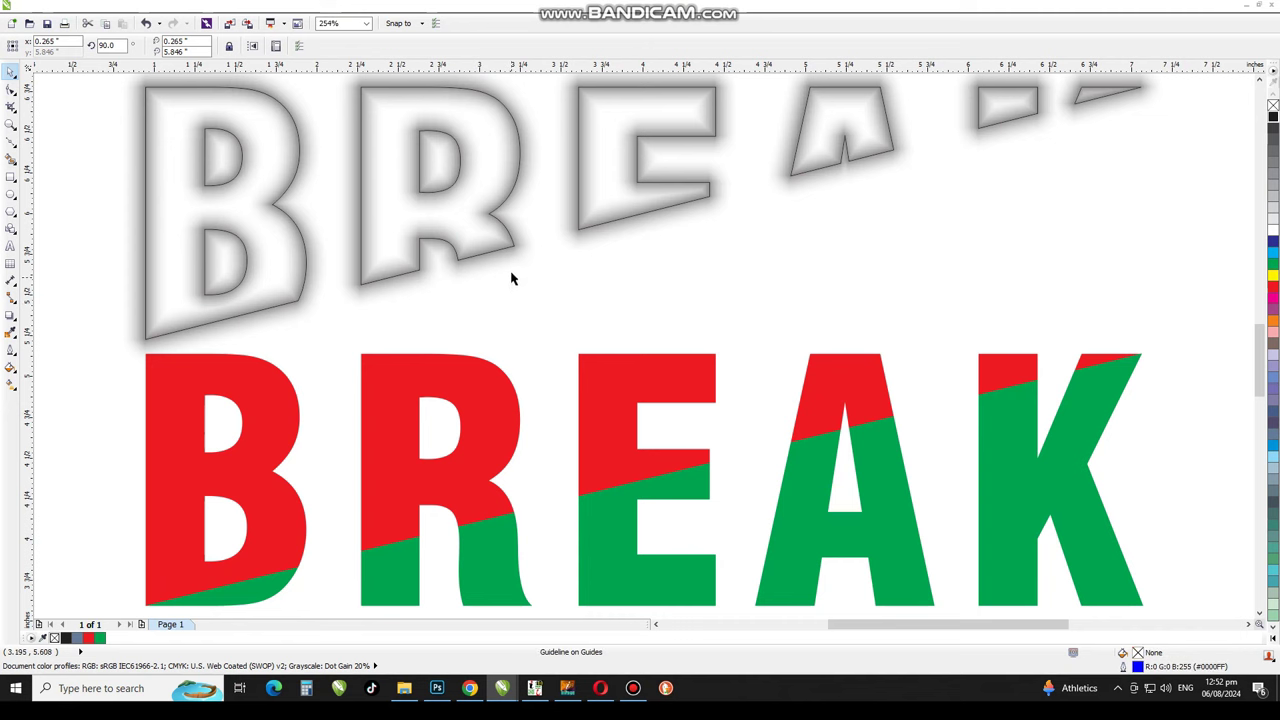
{"action": "left_click", "coordinate": [512, 264]}
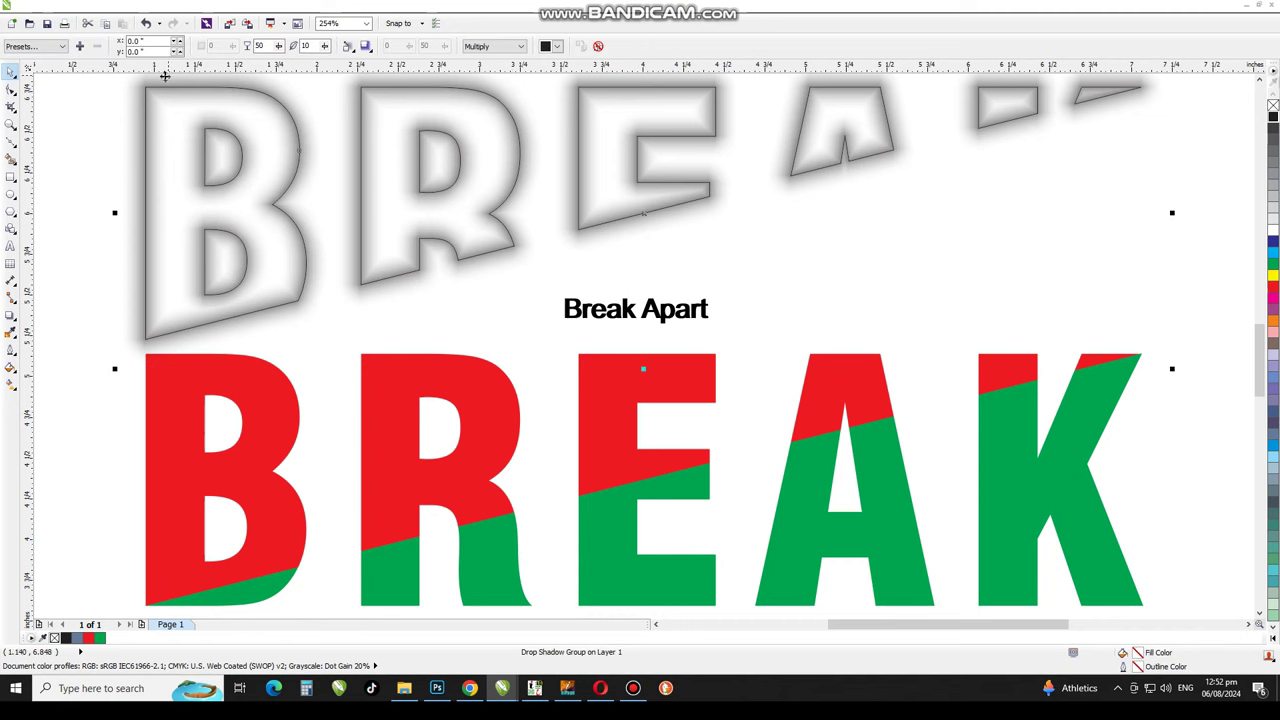
{"action": "left_click", "coordinate": [156, 6]}
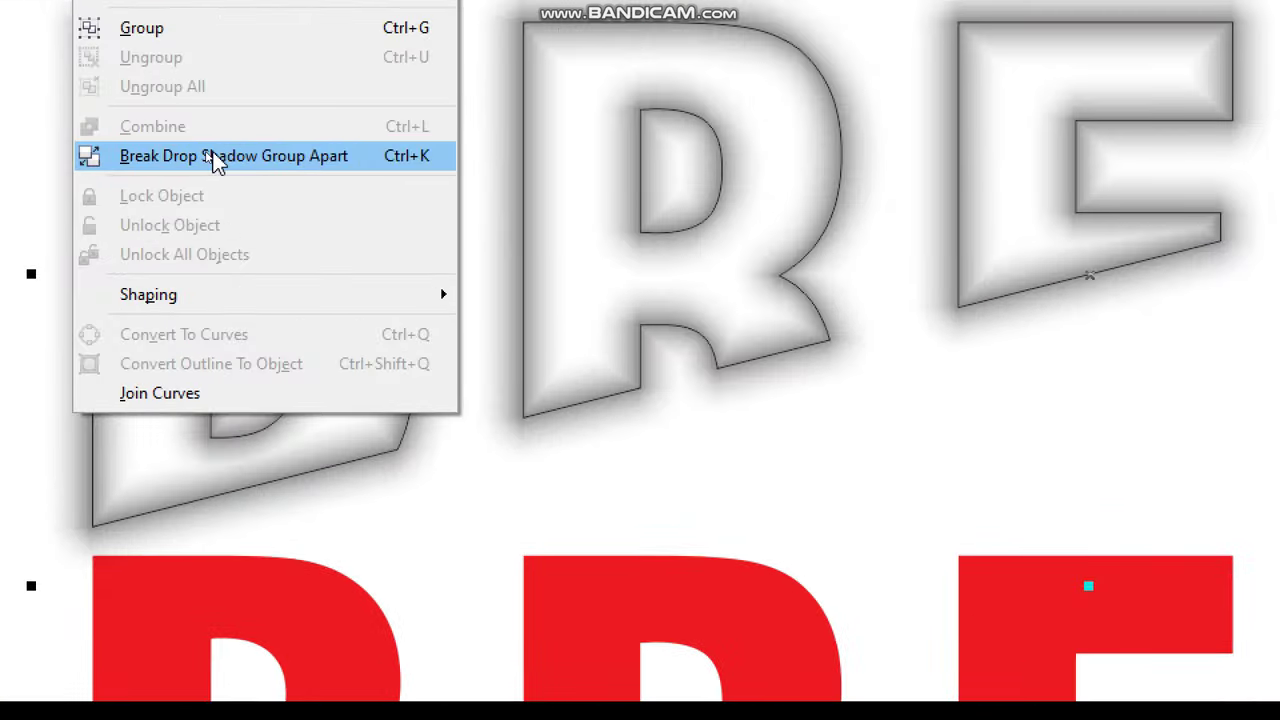
{"action": "left_click", "coordinate": [202, 155]}
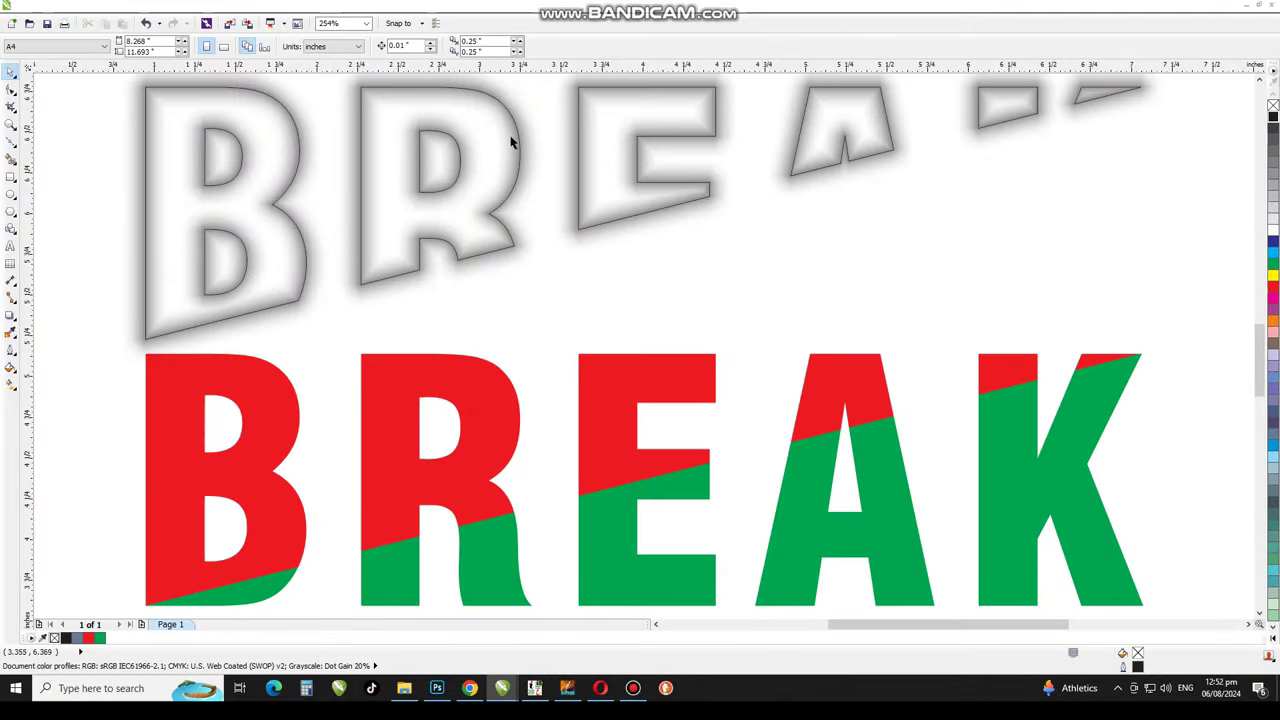
{"action": "left_click", "coordinate": [508, 109]}
{"action": "key", "text": "Delete"}
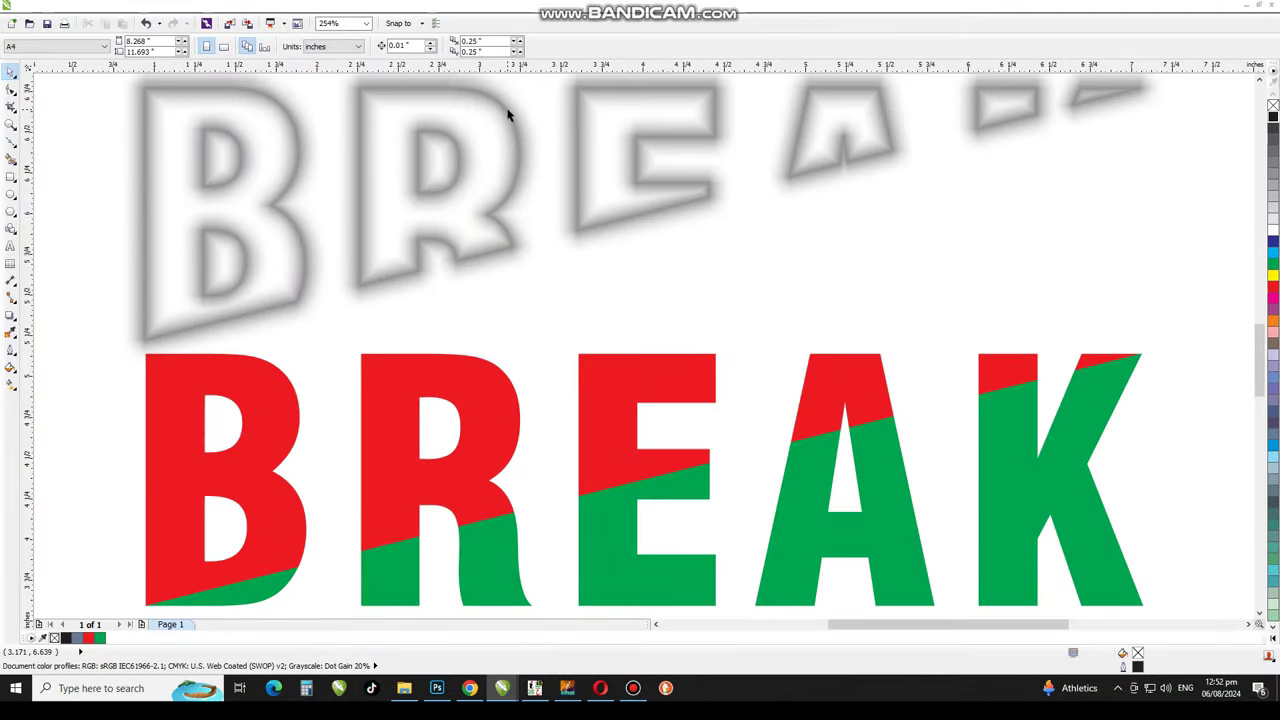
PowerClip the detached shadow inside the red upper half of the BREAK lettering
{"action": "left_click", "coordinate": [494, 156]}
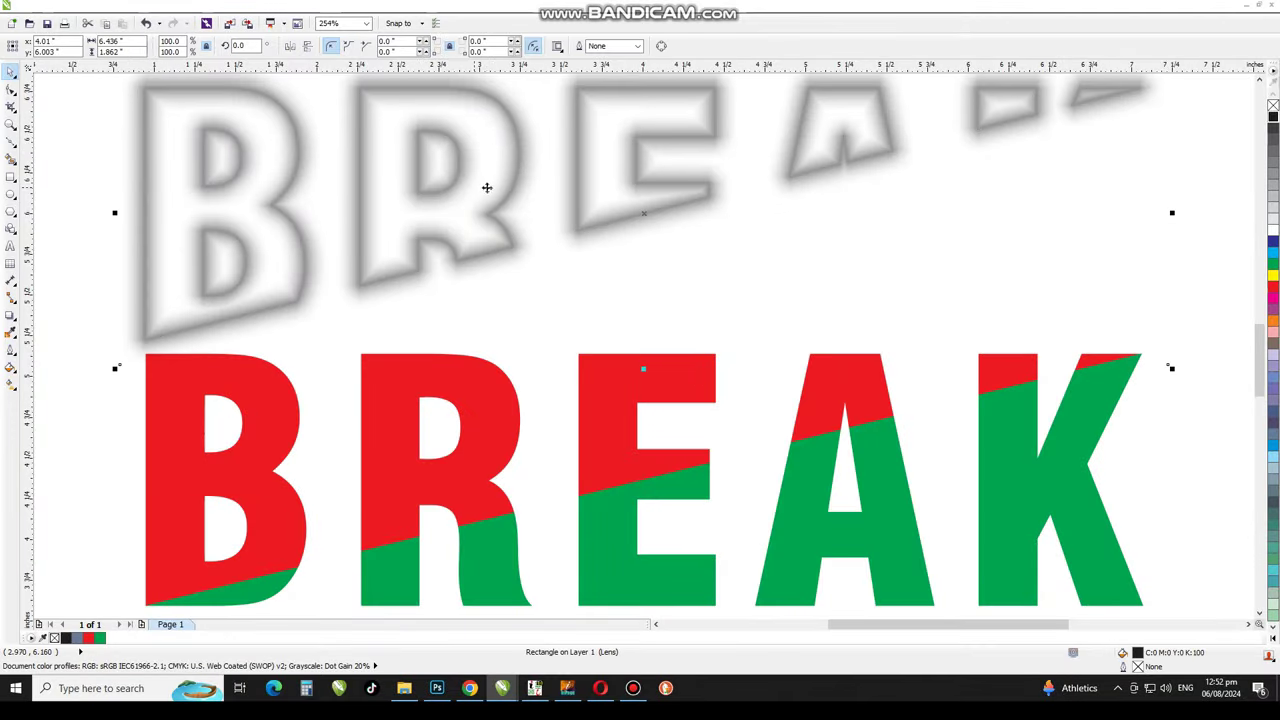
{"action": "left_click", "coordinate": [195, 6]}
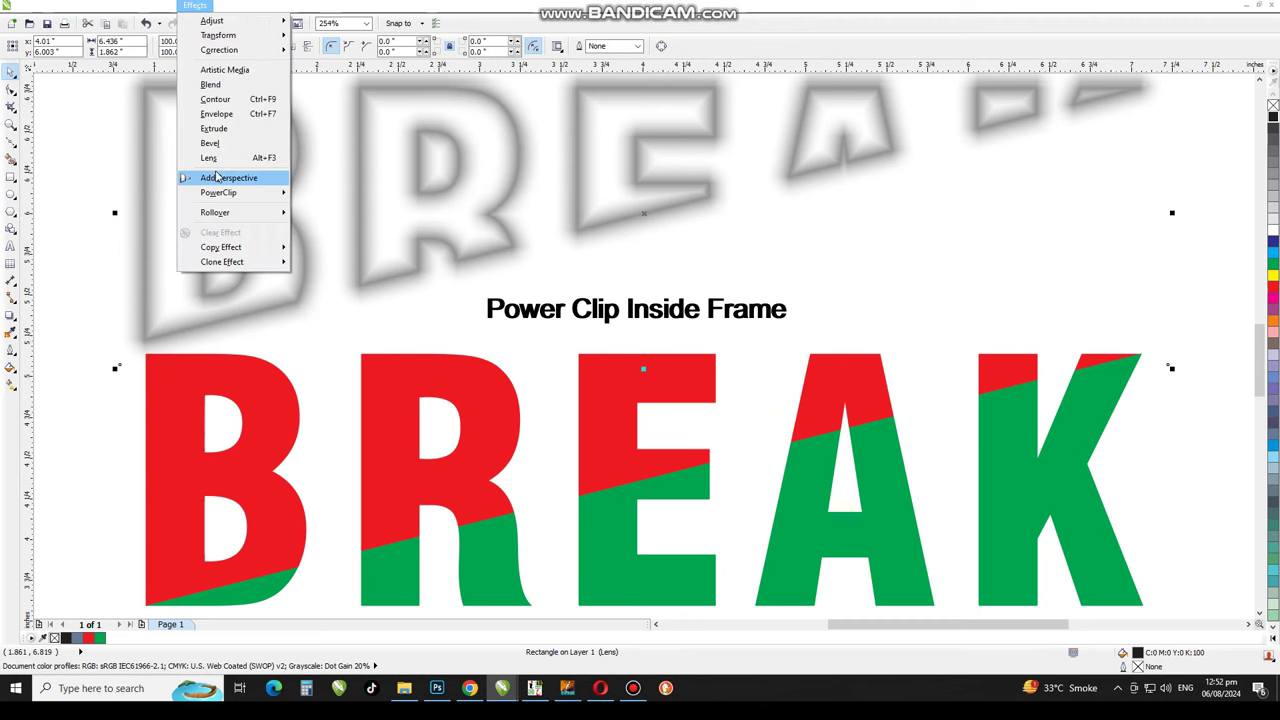
{"action": "mouse_move", "coordinate": [225, 192]}
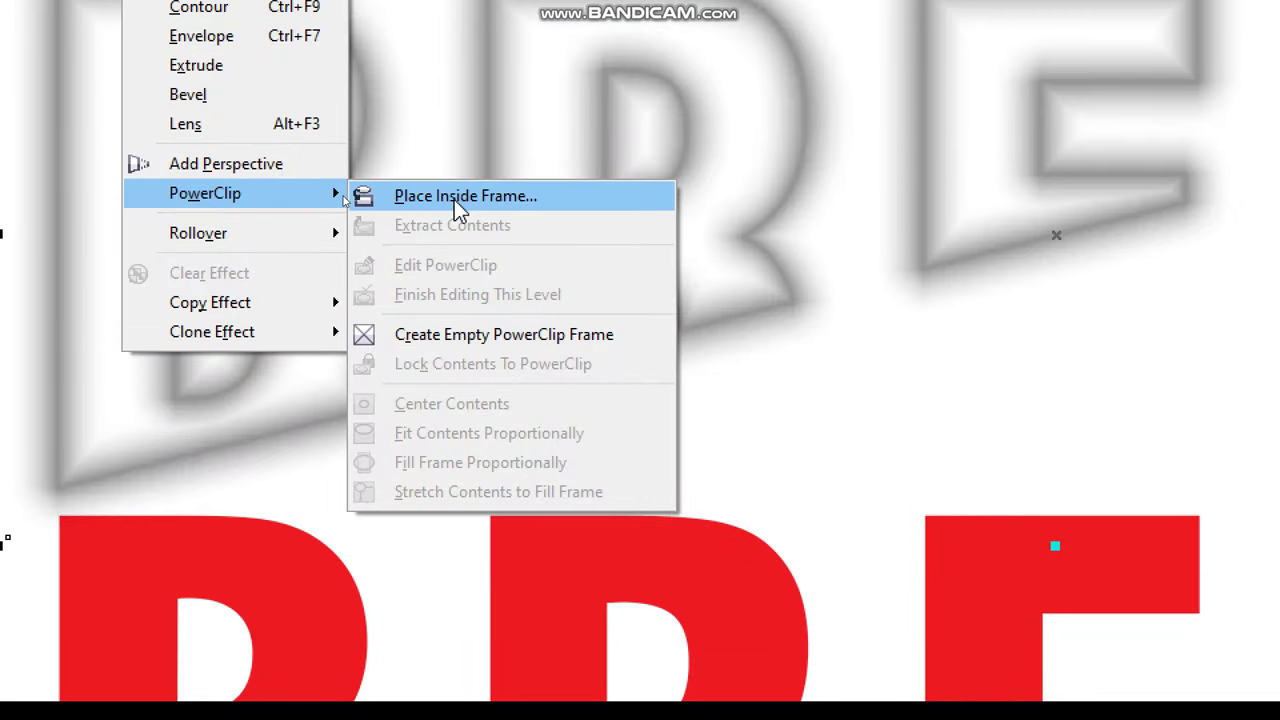
{"action": "left_click", "coordinate": [454, 199]}
{"action": "left_click", "coordinate": [262, 396]}
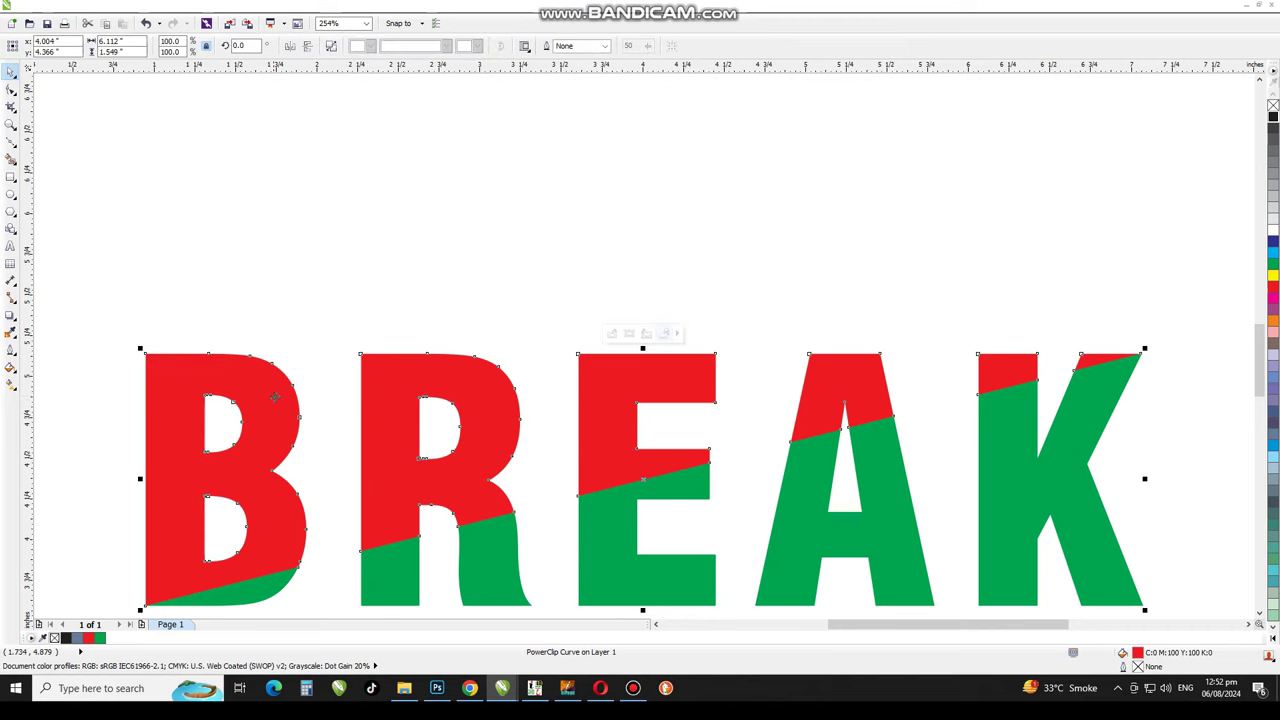
Edit the red half's PowerClip contents, moving the shadow about 1.62 inches down onto the letter edges, and finish editing
{"action": "double_click", "coordinate": [392, 398]}
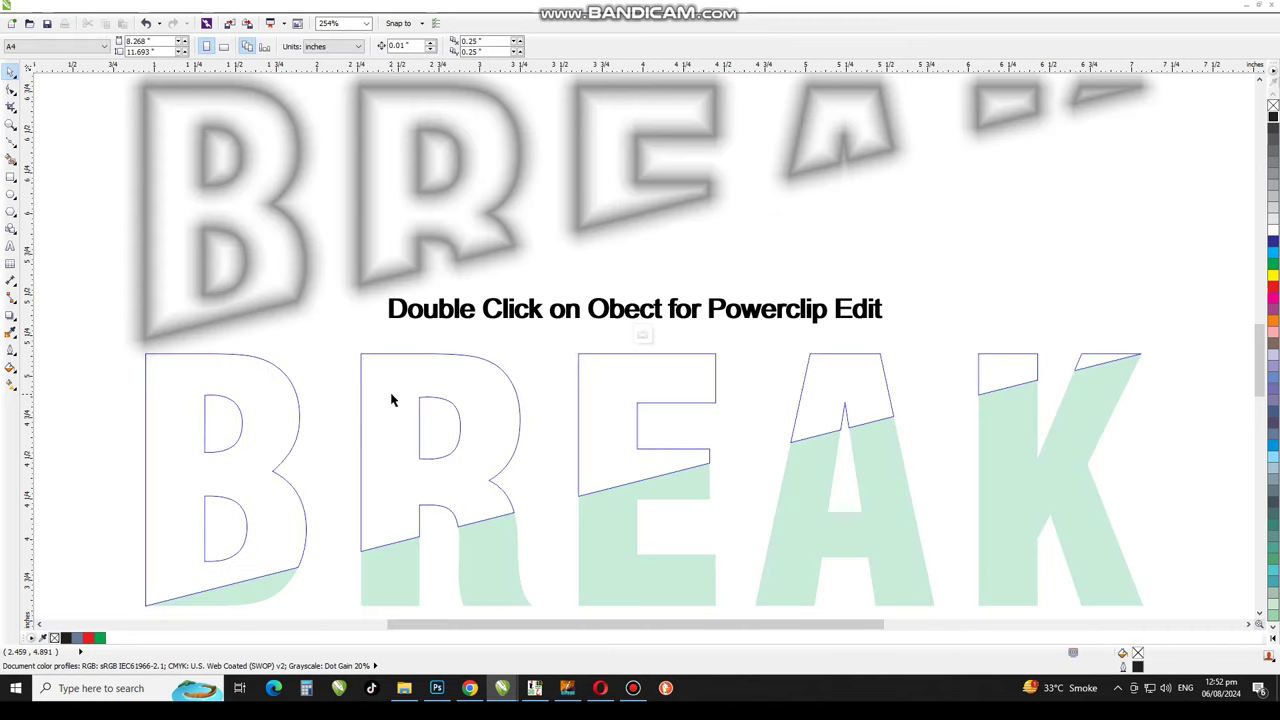
{"action": "left_click_drag", "start_coordinate": [461, 178], "coordinate": [456, 416]}
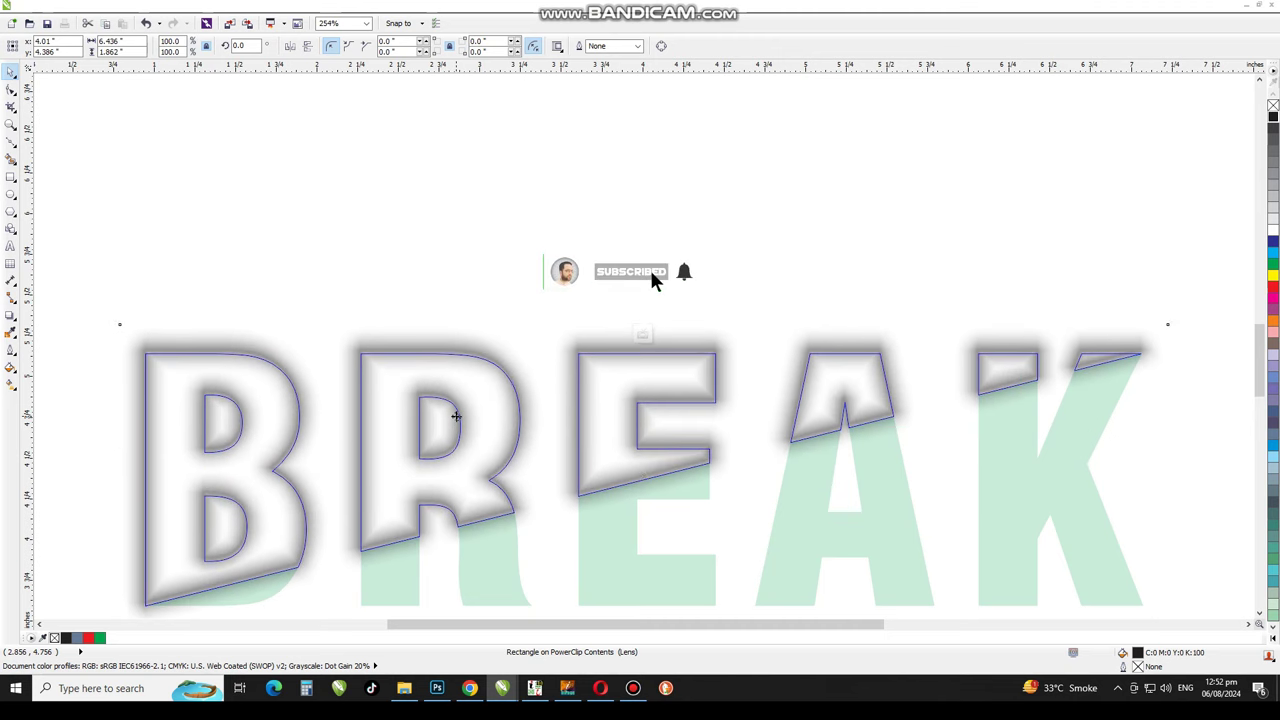
{"action": "left_click", "coordinate": [754, 186], "text": "ctrl"}
{"action": "left_click", "coordinate": [746, 174]}
{"action": "key", "text": "F4"}
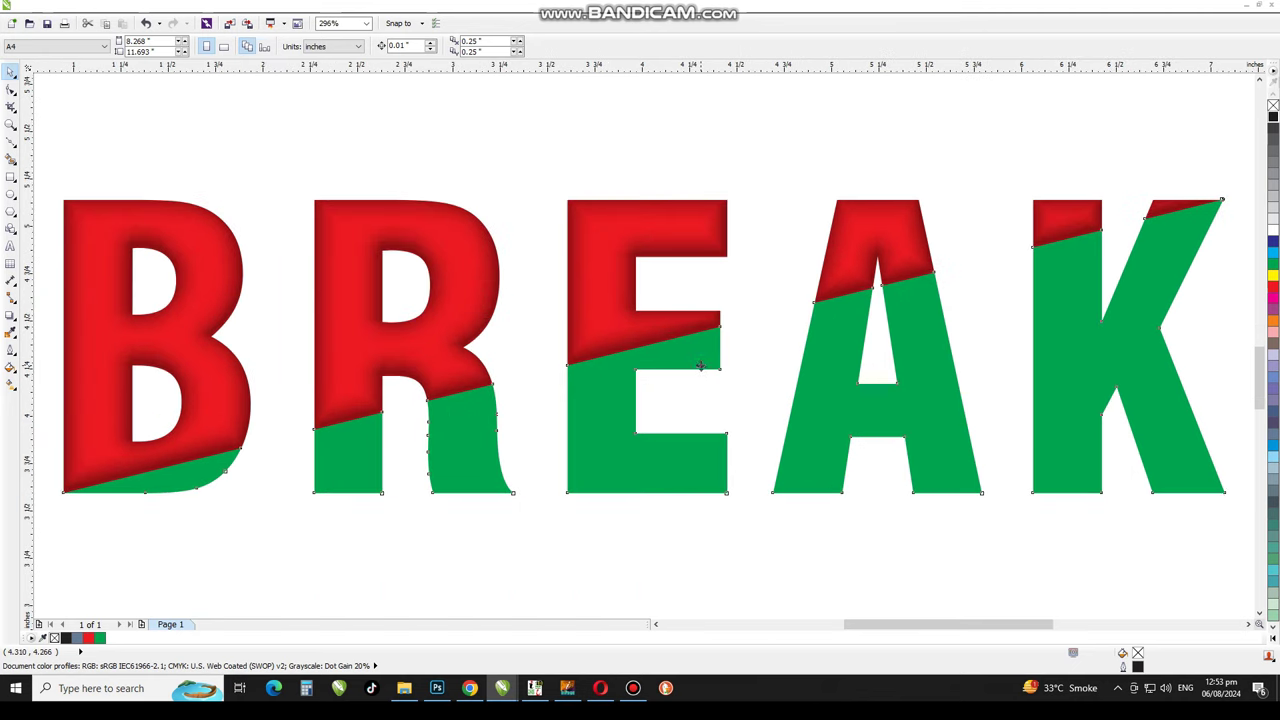
Place a duplicate of the green lower half about 1.74 inches straight below it, with no fill and a black outline
{"action": "left_click", "coordinate": [898, 345]}
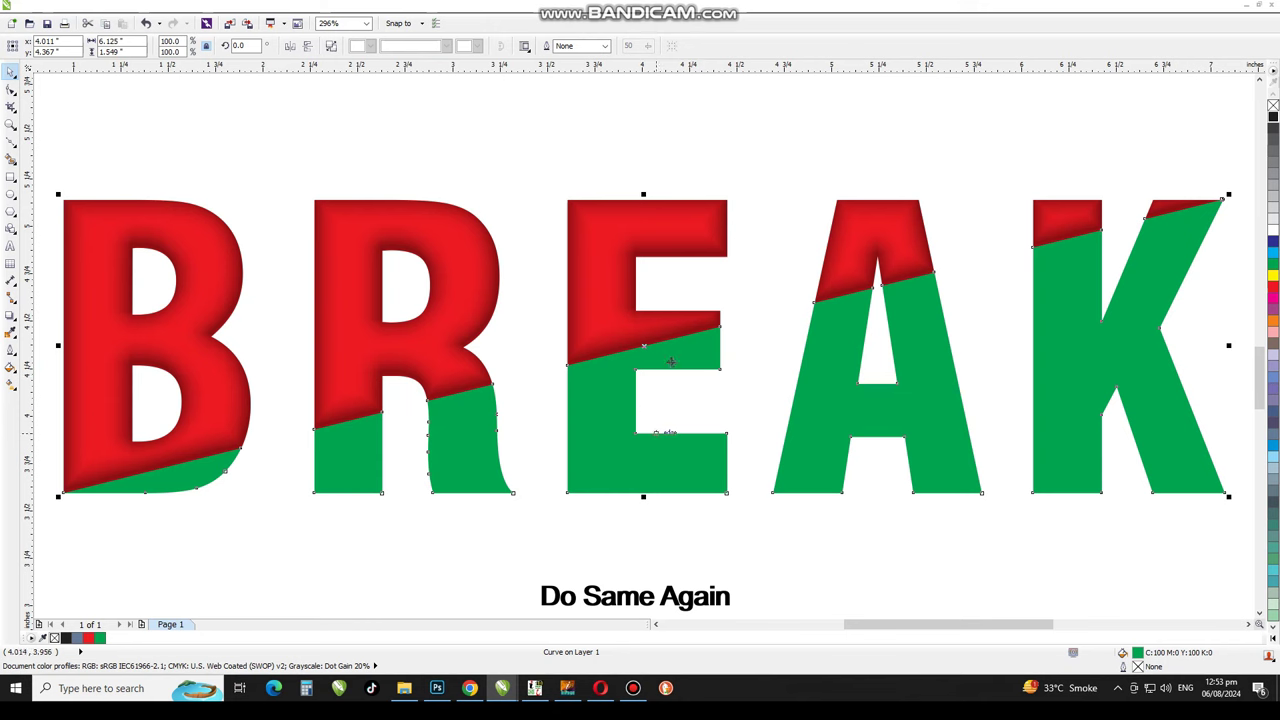
{"action": "scroll", "coordinate": [622, 437], "scroll_direction": "down", "scroll_amount": 2}
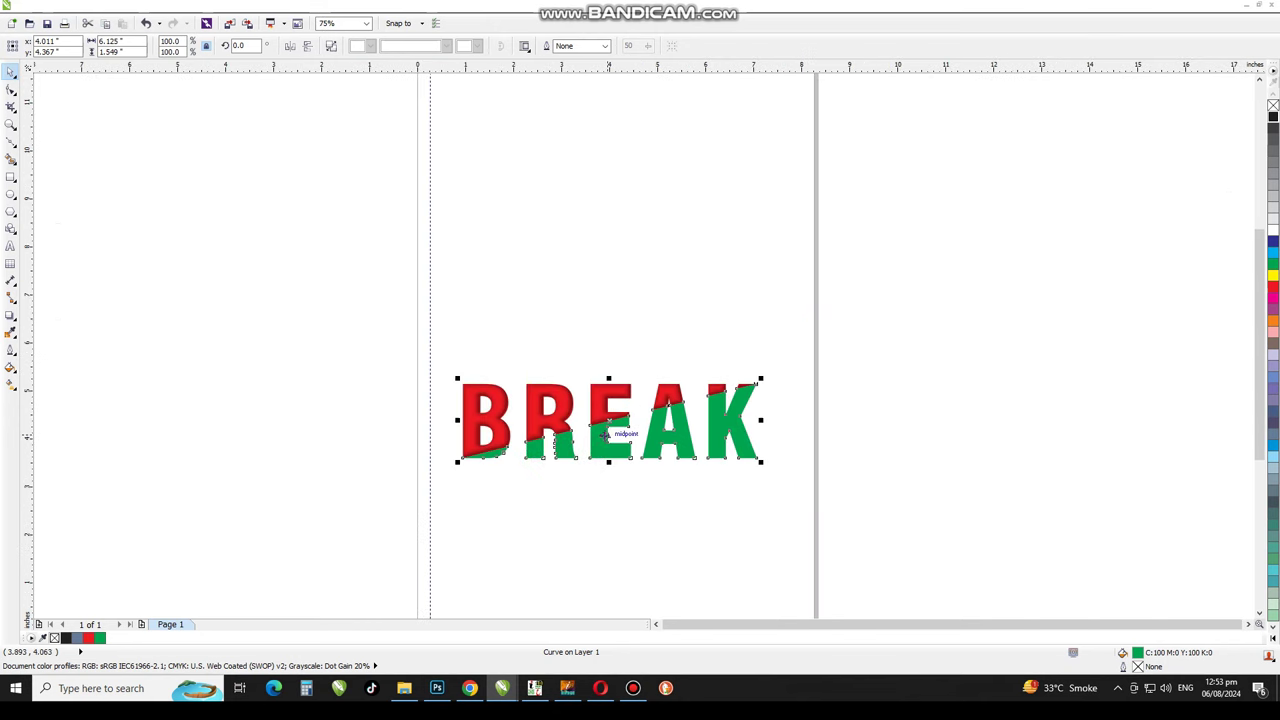
{"action": "left_click_drag", "start_coordinate": [605, 435], "coordinate": [607, 520]}
{"action": "scroll", "coordinate": [600, 515], "scroll_direction": "up", "scroll_amount": 2}
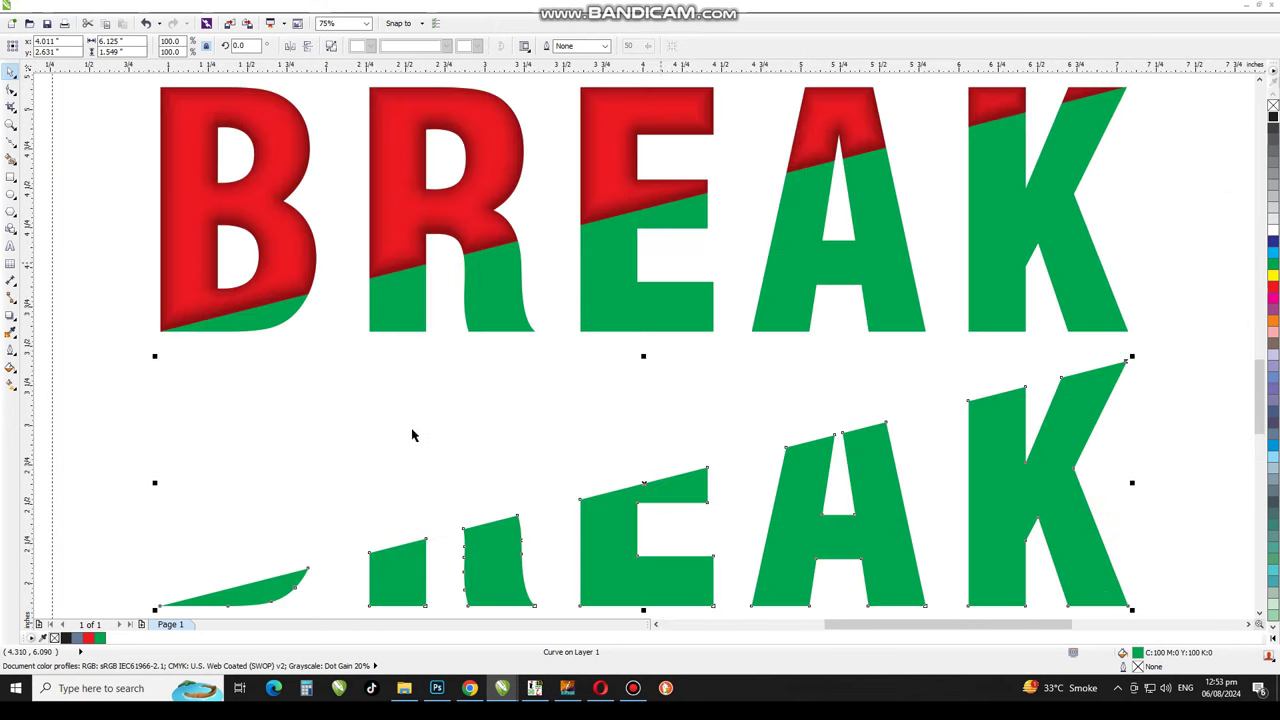
{"action": "left_click", "coordinate": [1273, 105]}
{"action": "right_click", "coordinate": [1273, 116]}
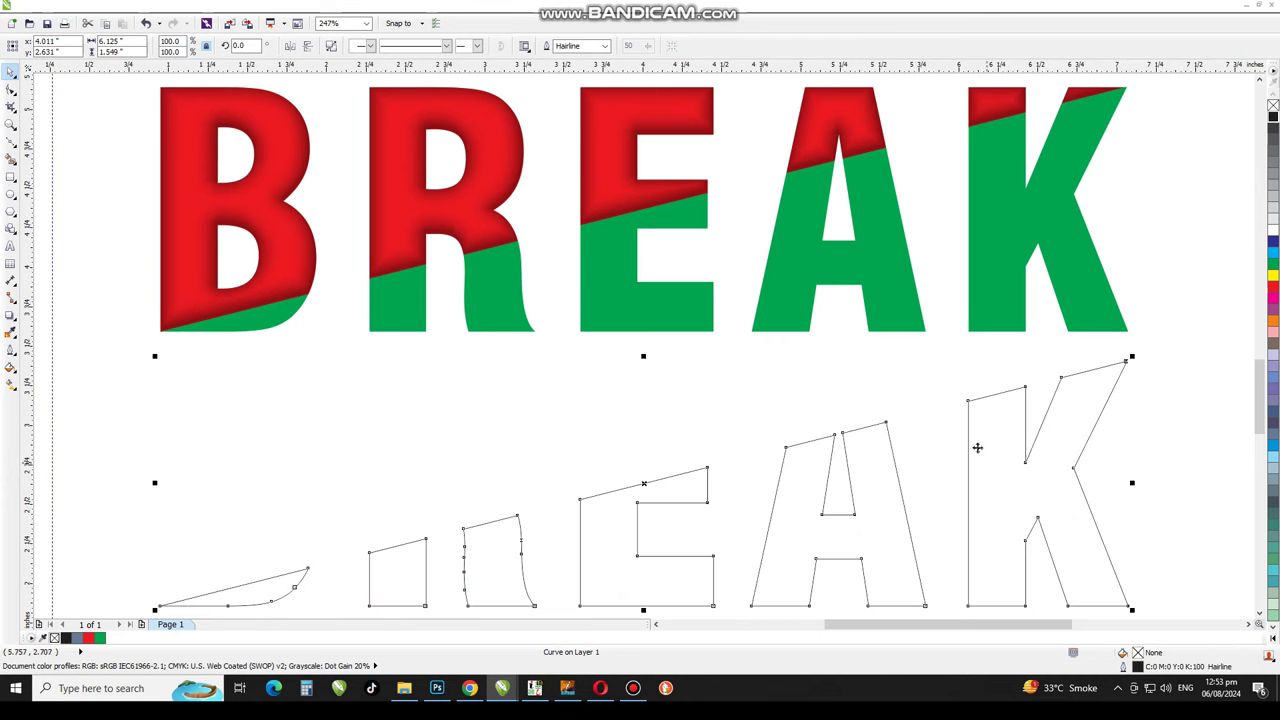
Add a drop shadow with no offset to the outlined duplicate of the lower half
{"action": "left_click", "coordinate": [11, 316]}
{"action": "left_click_drag", "start_coordinate": [639, 543], "coordinate": [608, 552]}
{"action": "key", "text": "ctrl+z"}
{"action": "key", "text": "ctrl+z"}
{"action": "key", "text": "ctrl+z"}
{"action": "key", "text": "ctrl+z"}
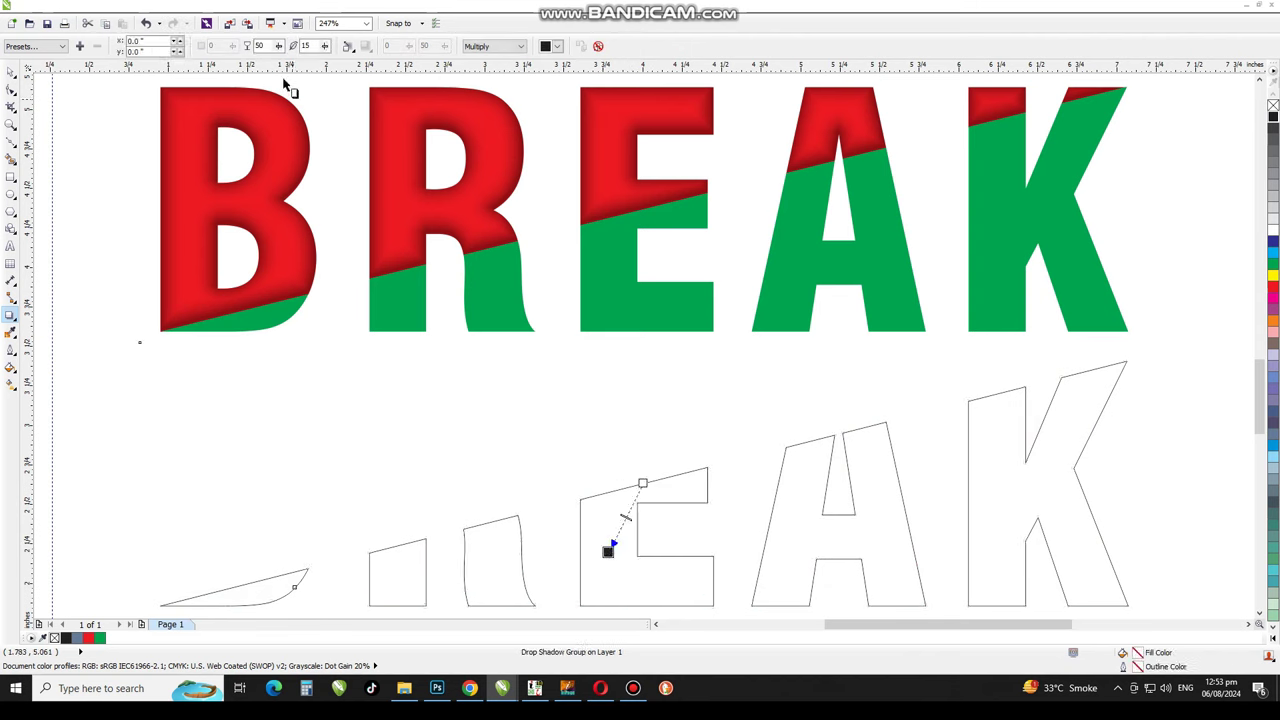
Set the lower shadow's opacity to 50 and feathering to 10, with the Outside direction and Inverse Squared edges
{"action": "double_click", "coordinate": [266, 46]}
{"action": "key", "text": "BackSpace"}
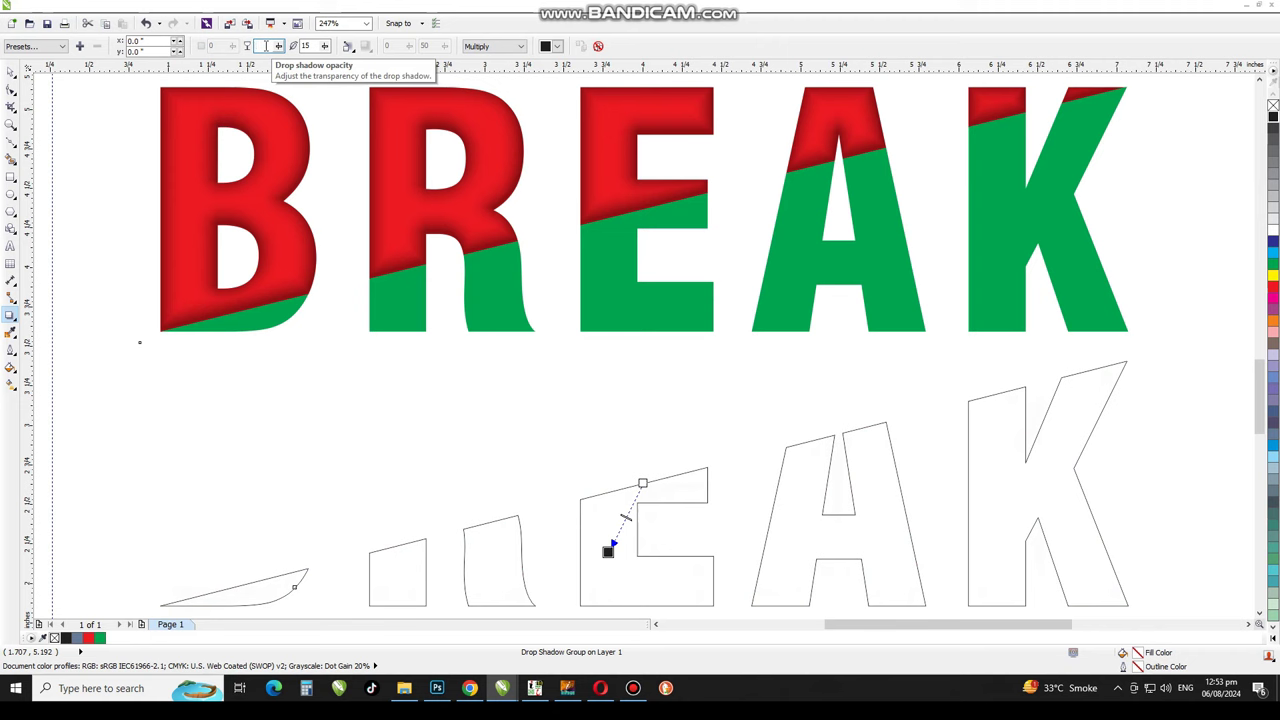
{"action": "left_click", "coordinate": [348, 46]}
{"action": "left_click", "coordinate": [370, 95]}
{"action": "left_click", "coordinate": [364, 47]}
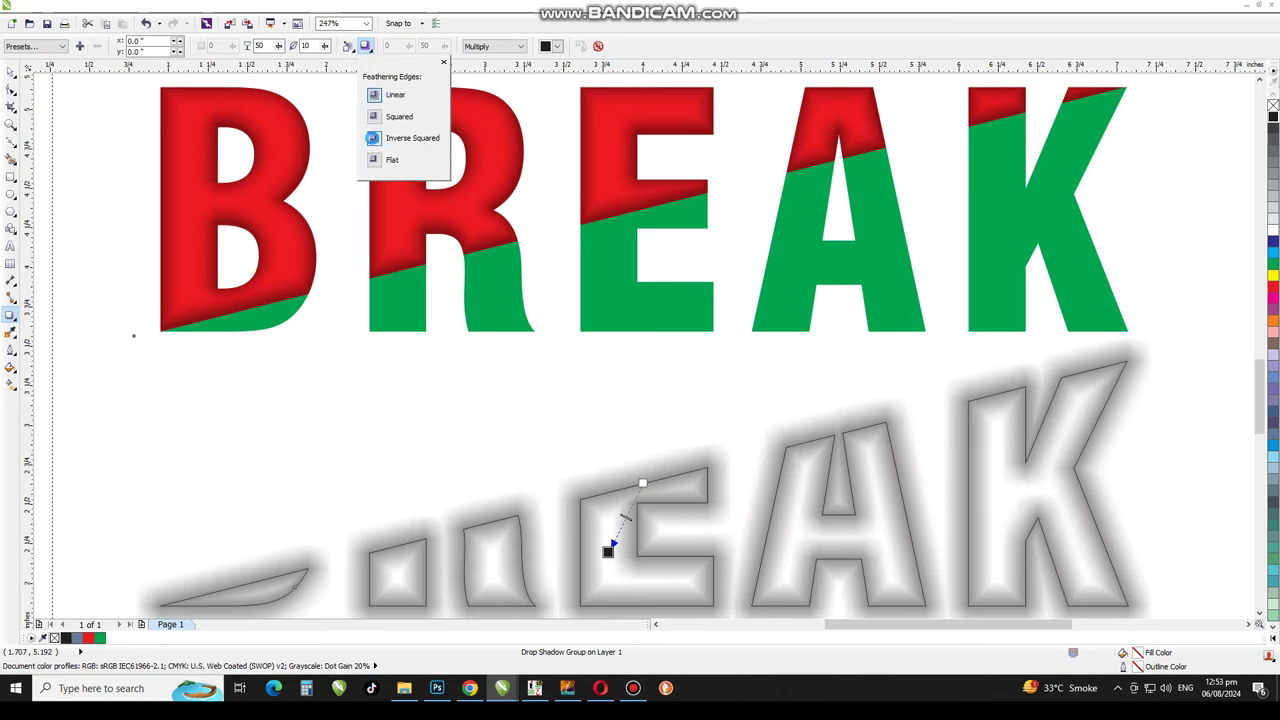
{"action": "left_click", "coordinate": [372, 138]}
Break the lower drop shadow group apart and delete its outlined lettering, keeping only the shadow
{"action": "left_click", "coordinate": [11, 73]}
{"action": "left_click", "coordinate": [108, 400]}
{"action": "left_click", "coordinate": [514, 502]}
{"action": "key", "text": "ctrl+k"}
{"action": "key", "text": "Escape"}
{"action": "left_click", "coordinate": [516, 518]}
{"action": "key", "text": "Delete"}
PowerClip the detached shadow inside the green lower half, aligned to its edges, and move that half about 0.05 inches right and 0.03 inches down
{"action": "left_click", "coordinate": [516, 519]}
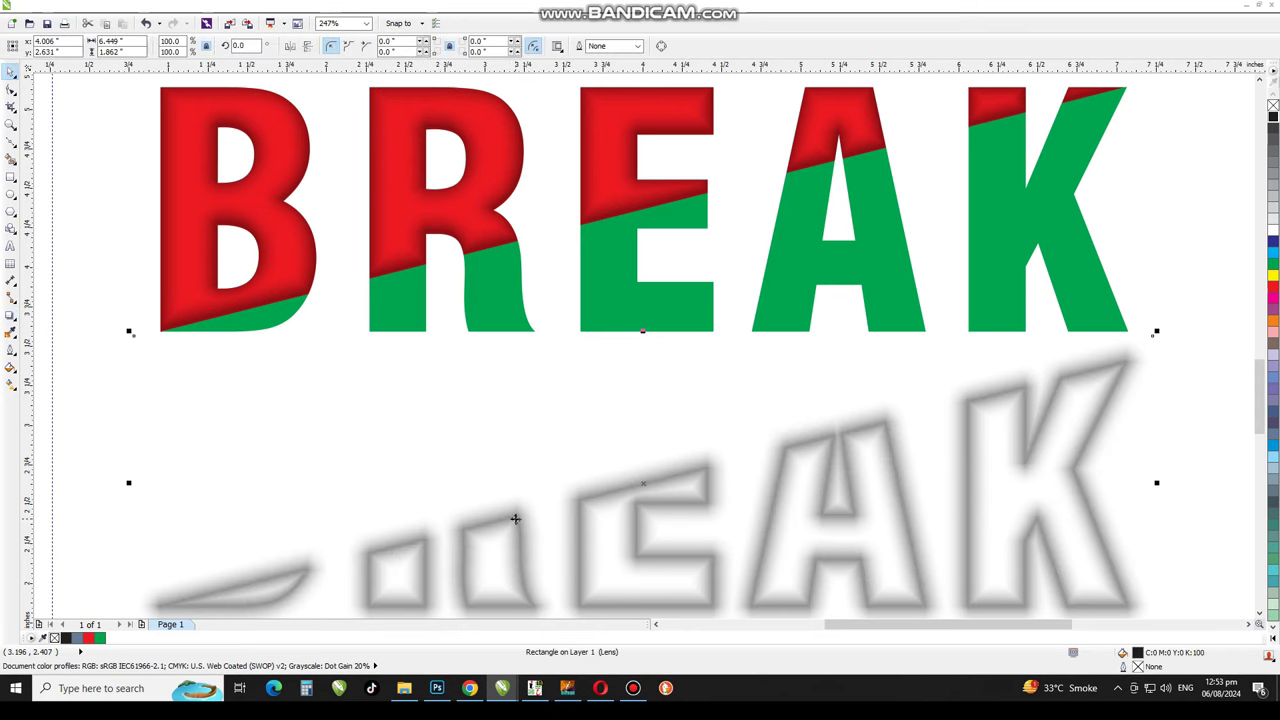
{"action": "key", "text": "alt+c"}
{"action": "key", "text": "w"}
{"action": "key", "text": "p"}
{"action": "left_click", "coordinate": [637, 318]}
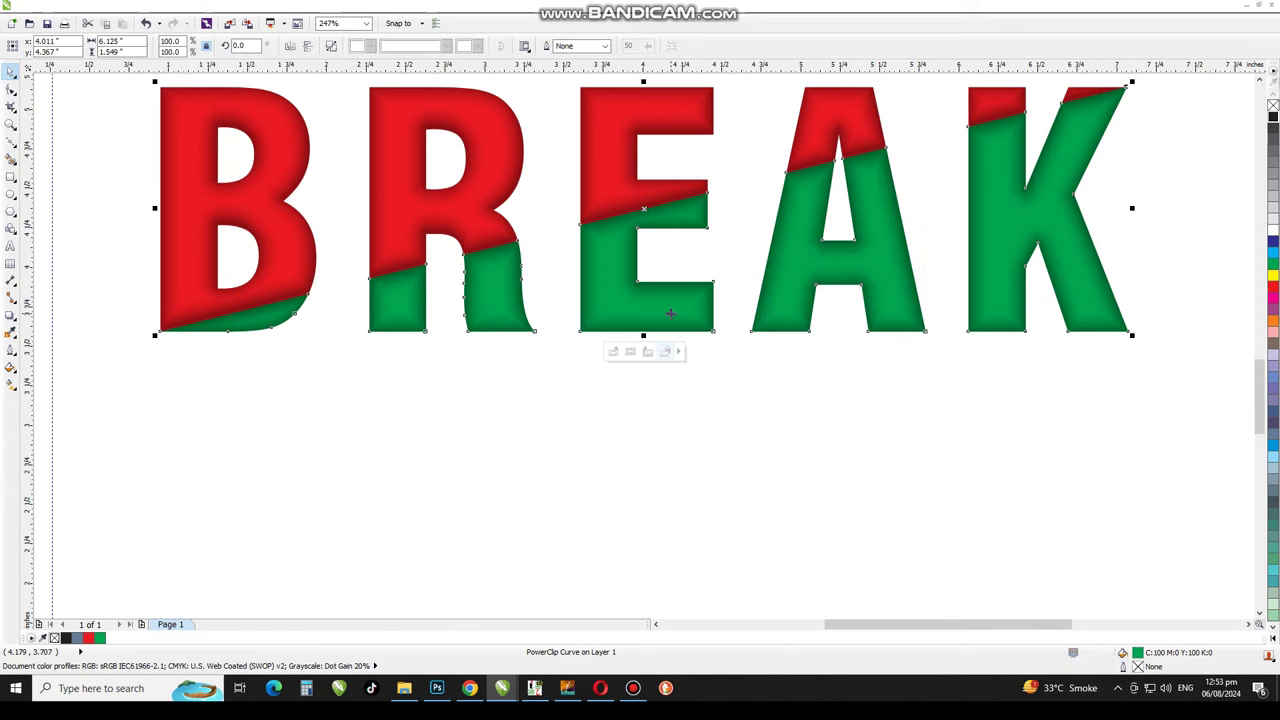
{"action": "left_click_drag", "start_coordinate": [666, 310], "coordinate": [670, 314]}
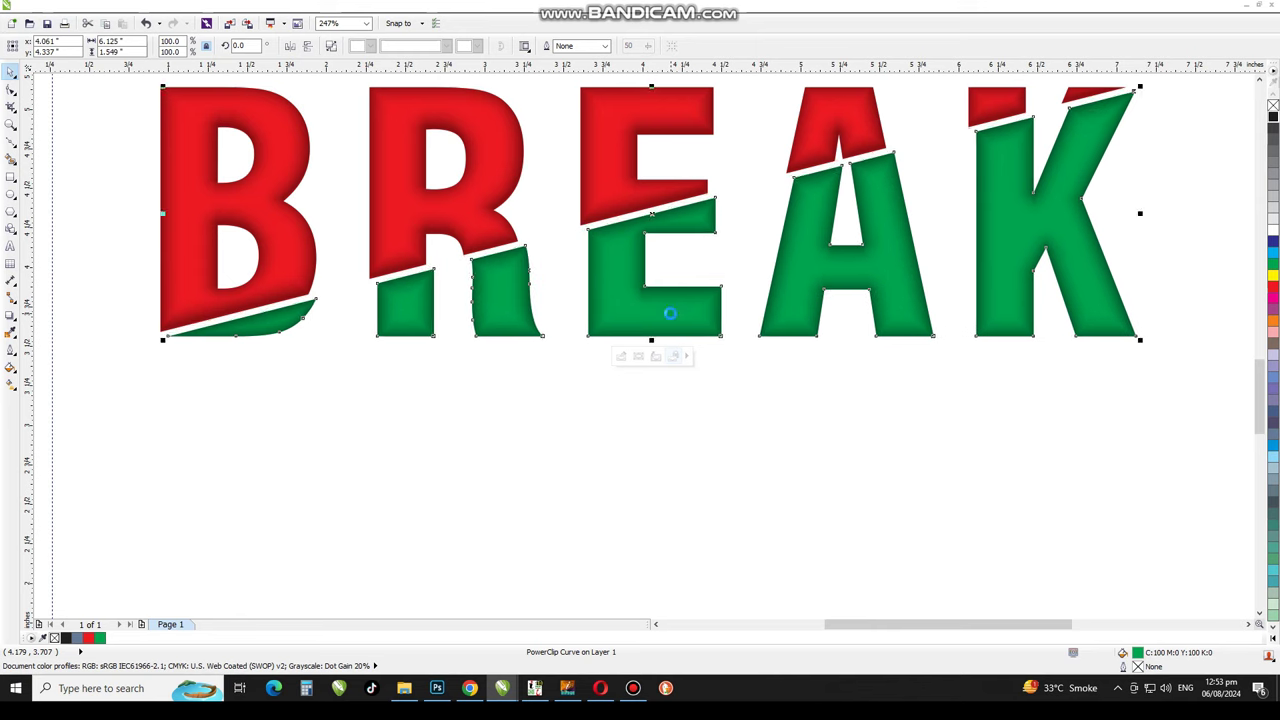